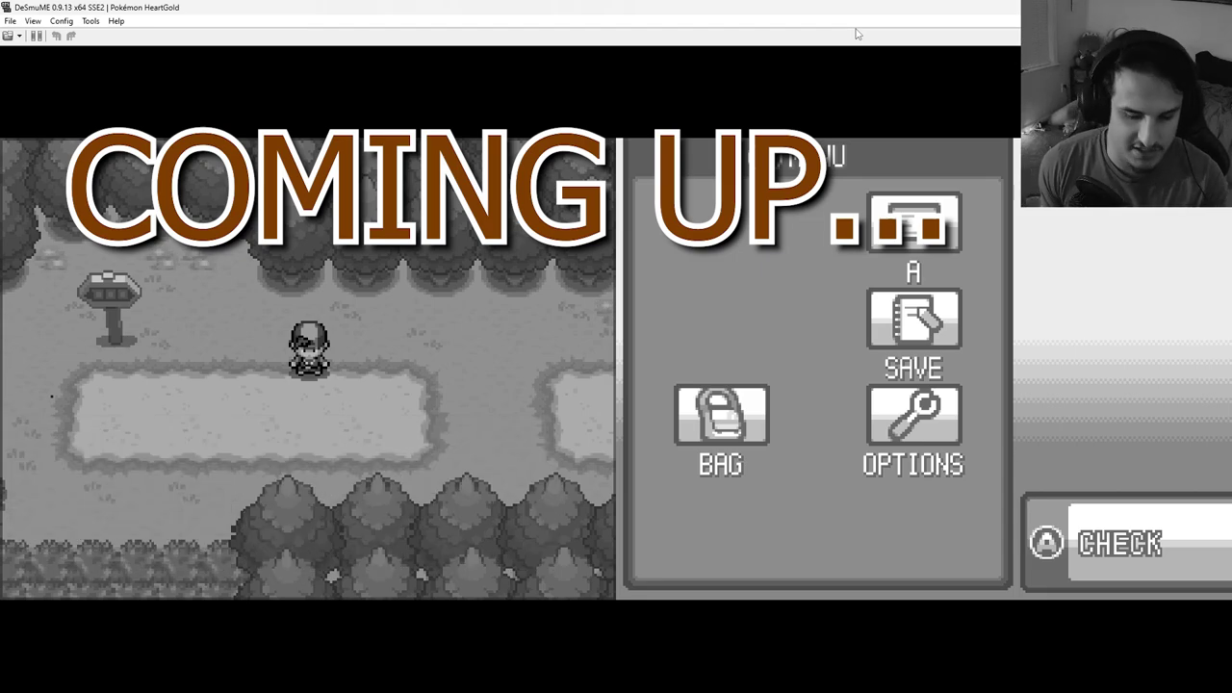
# Walk the HeartGold player character left, then one tile down on the route
pyautogui.press('Left')
pyautogui.press('Down')
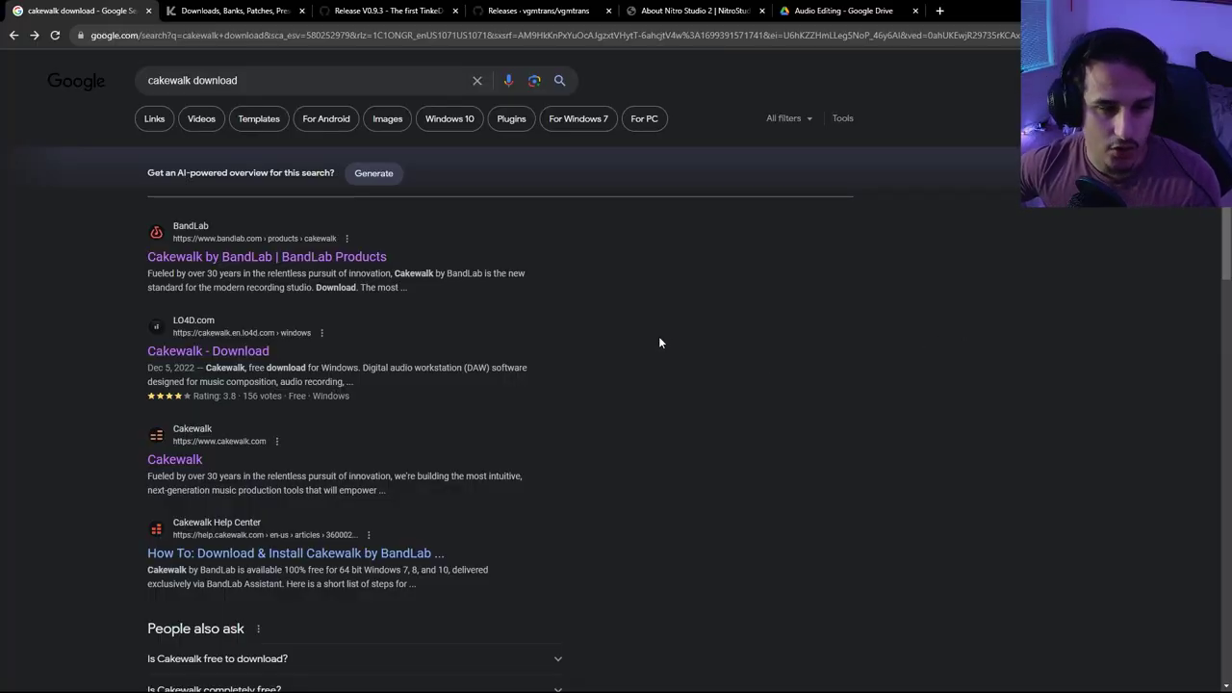
pyautogui.moveTo(238, 81); pyautogui.dragTo(144, 81)
pyautogui.click(744, 353)
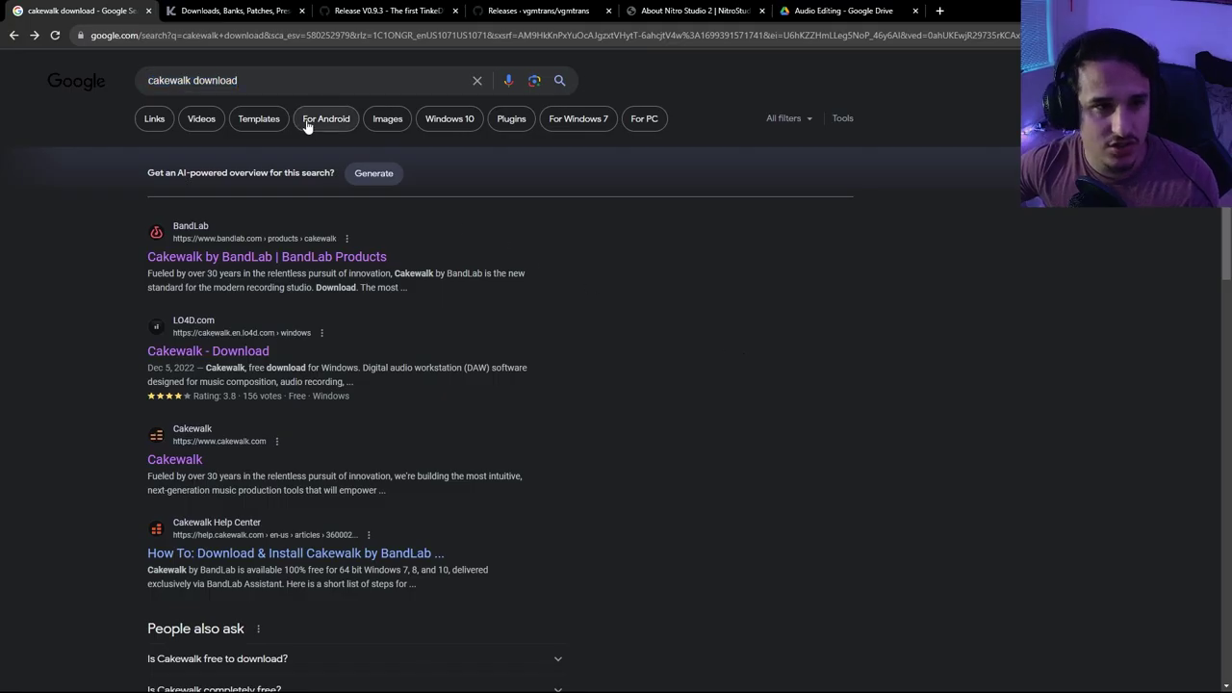
pyautogui.moveTo(241, 81); pyautogui.dragTo(146, 81)
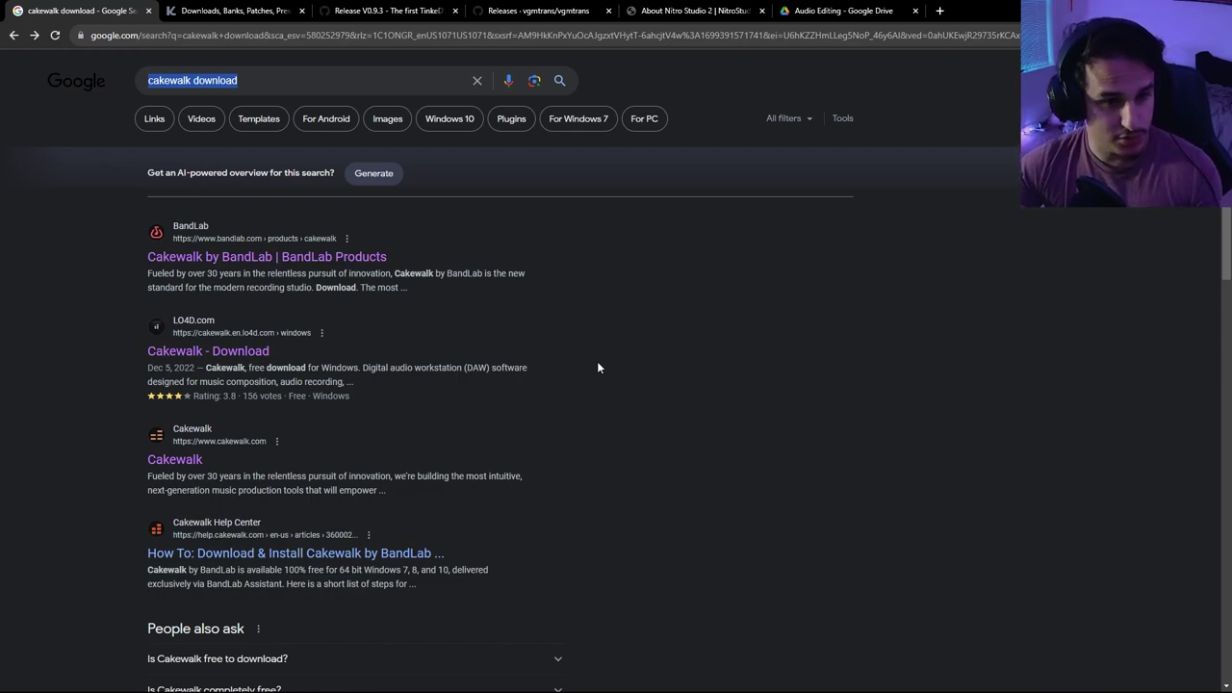
# Open the BassMidi VSTi details page on KVR Audio, then highlight its page address and title
pyautogui.click(231, 11)
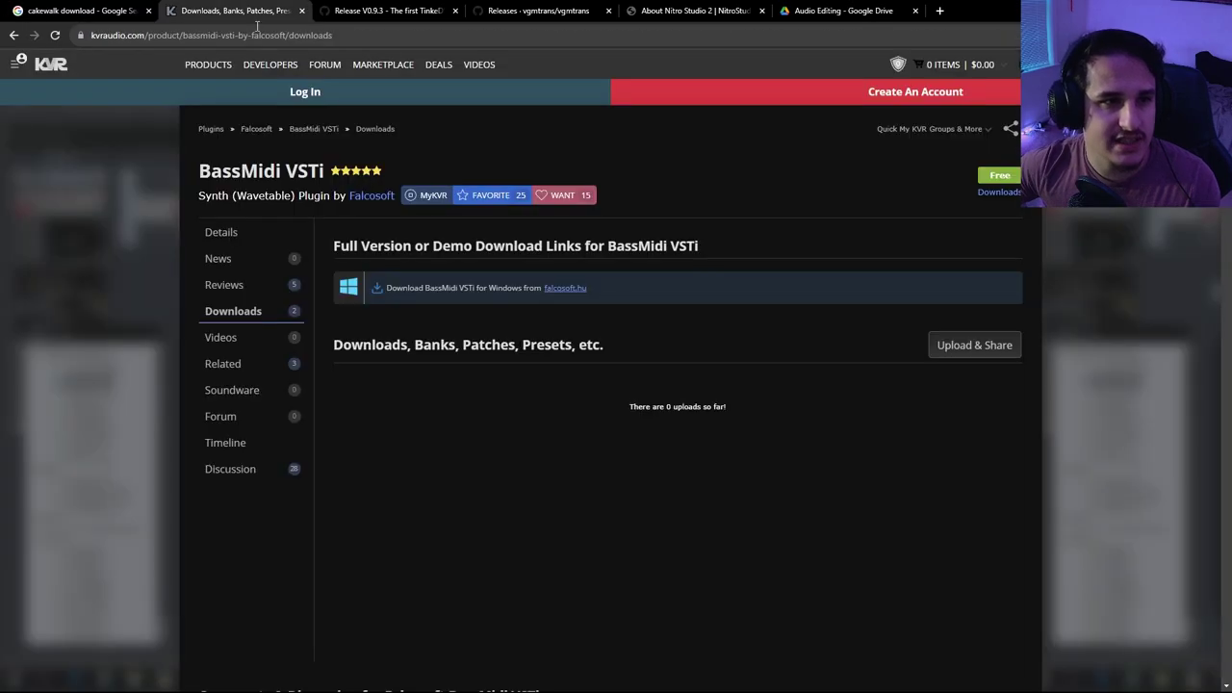
pyautogui.click(316, 128)
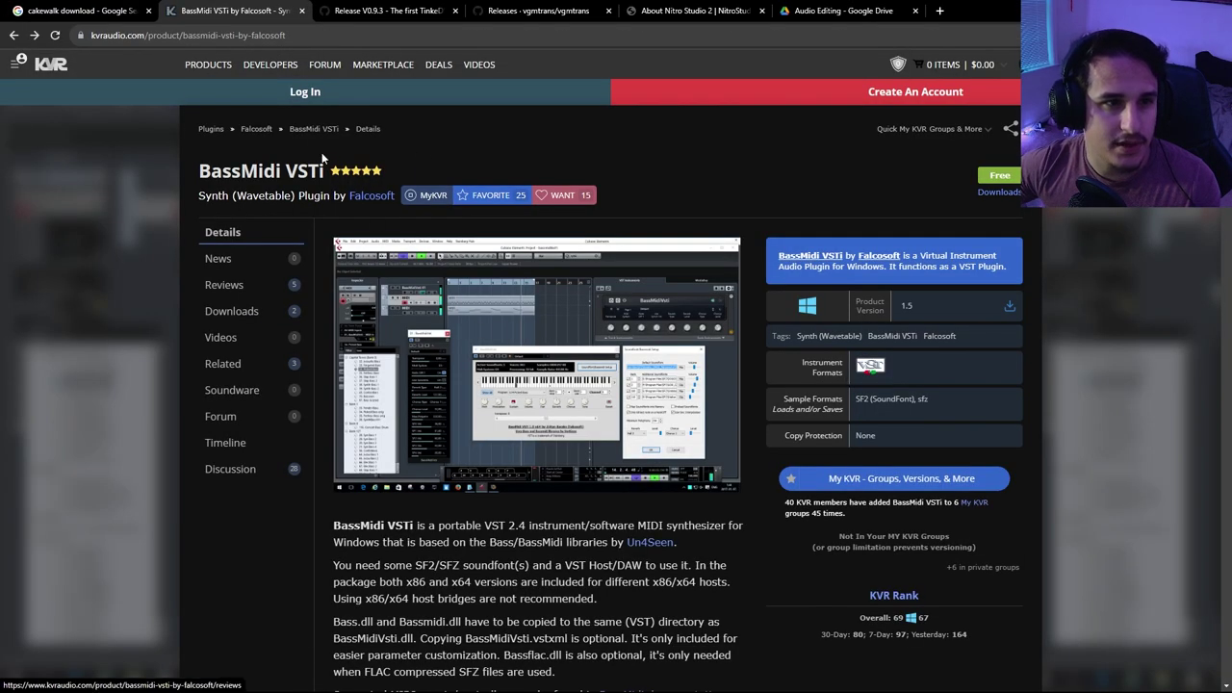
pyautogui.click(84, 35)
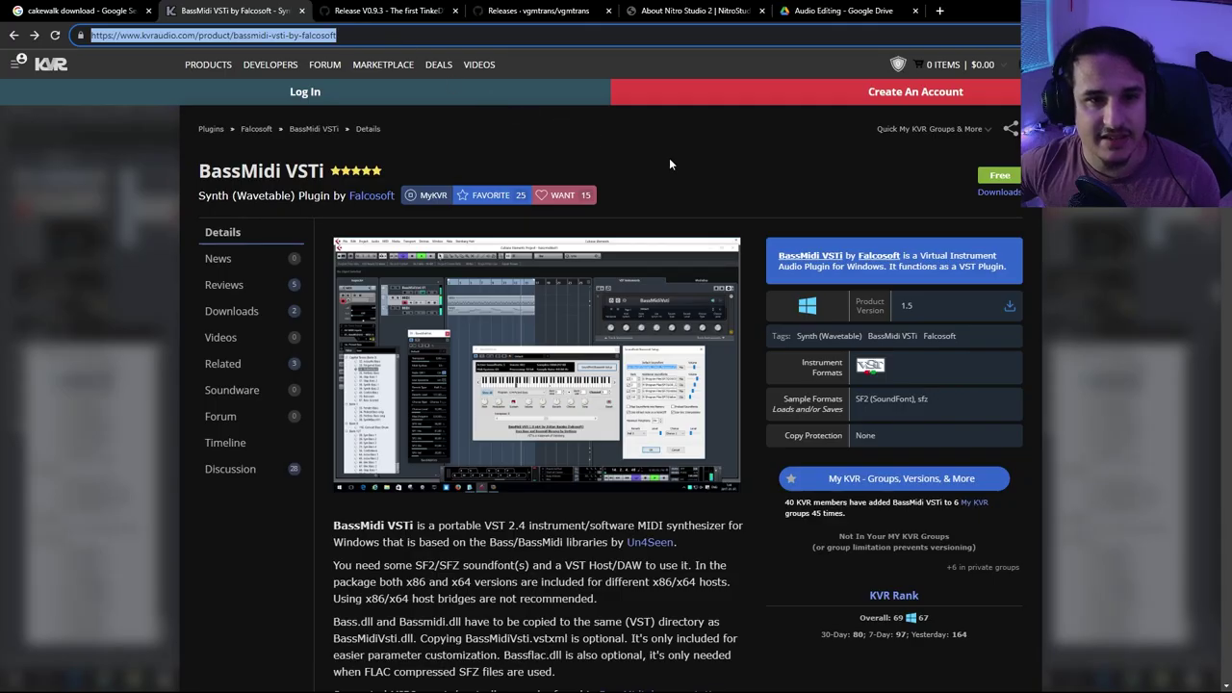
pyautogui.click(671, 163)
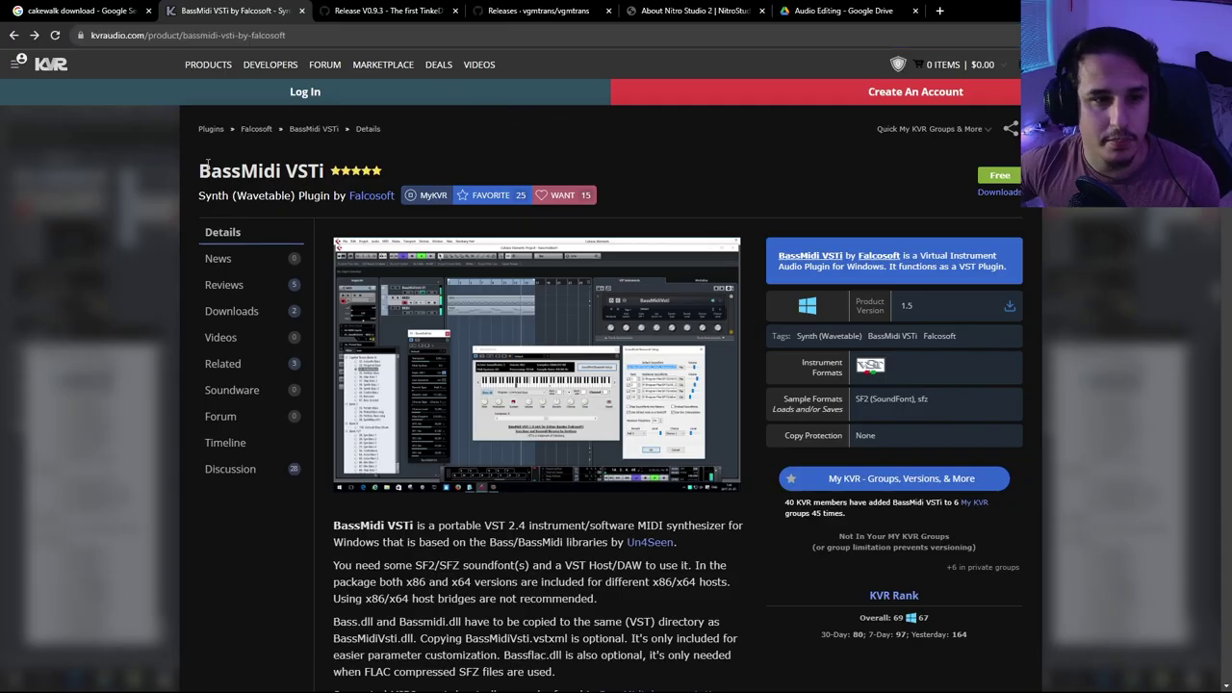
pyautogui.moveTo(201, 170); pyautogui.dragTo(310, 171)
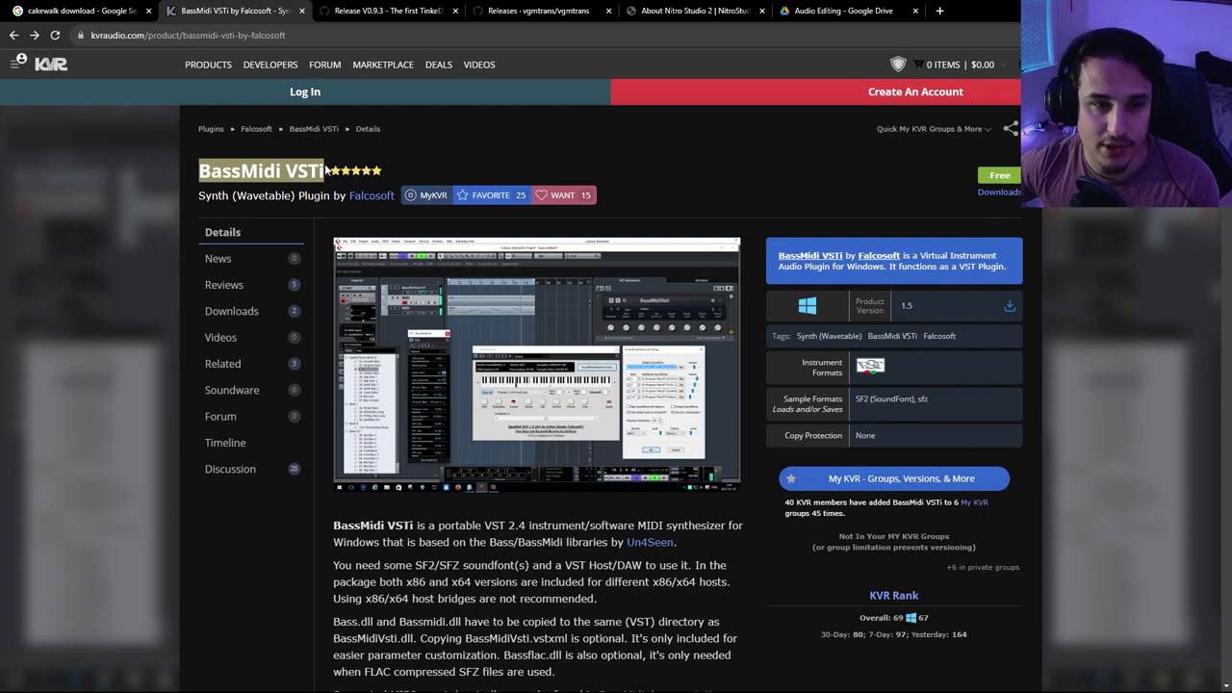
pyautogui.click(563, 168)
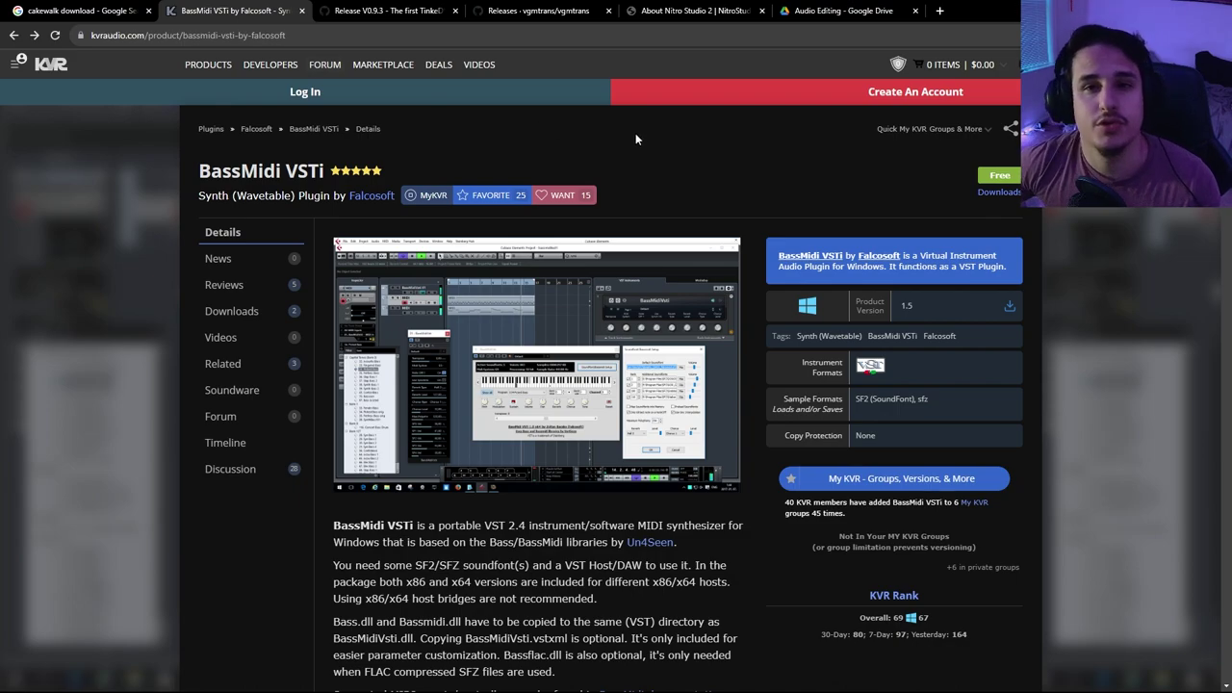
pyautogui.click(817, 7)
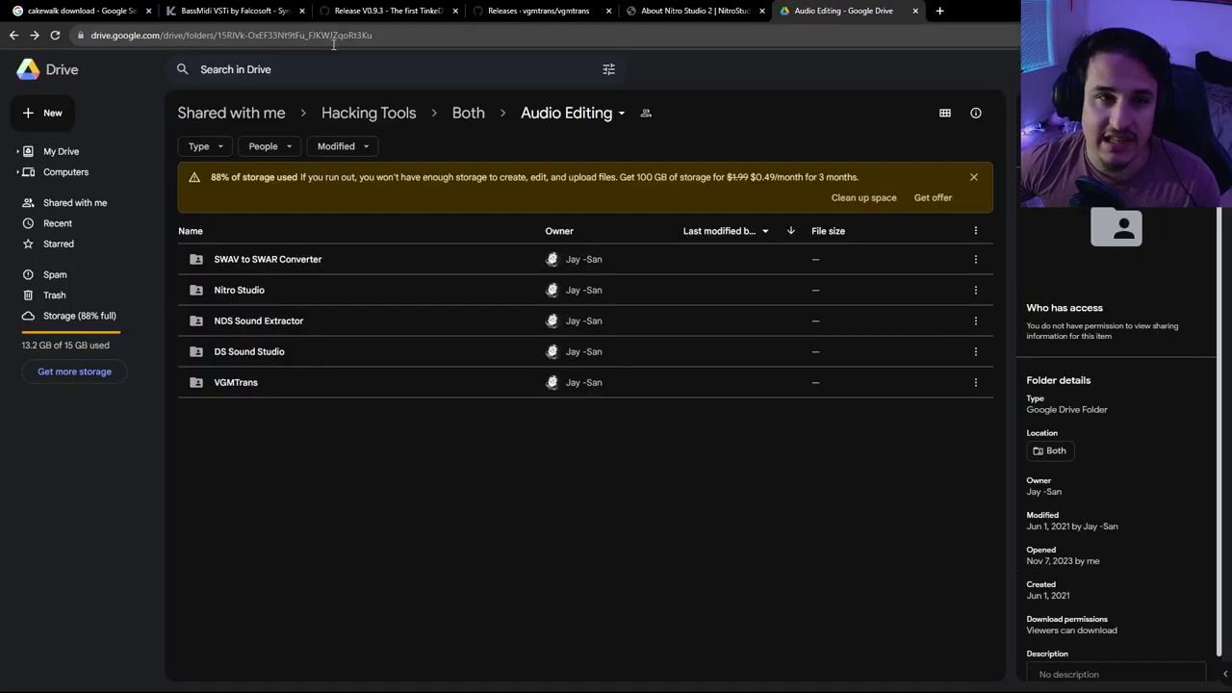
pyautogui.click(409, 40)
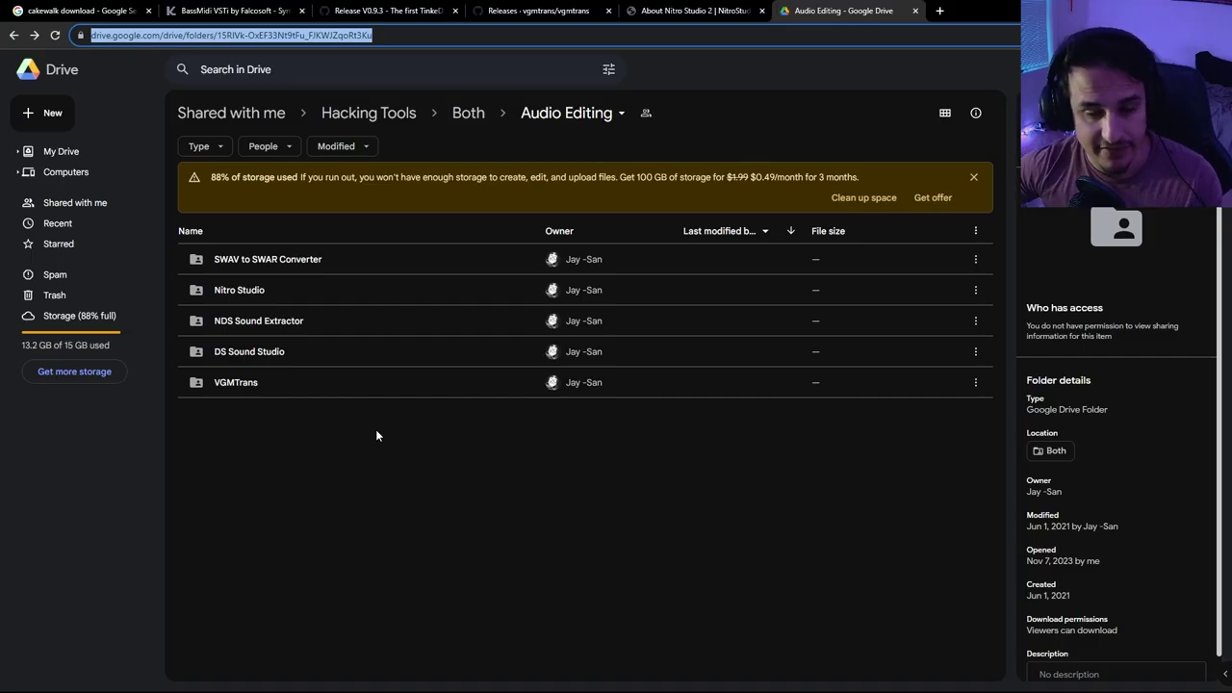
pyautogui.click(231, 292)
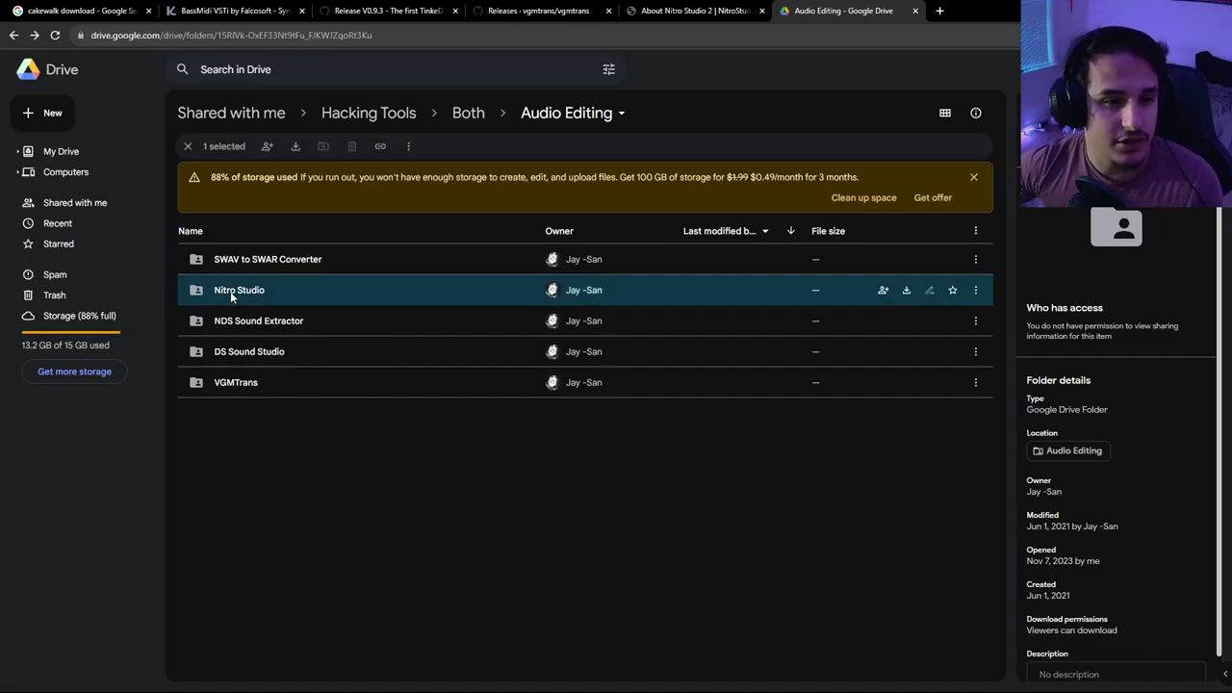
pyautogui.click(255, 382)
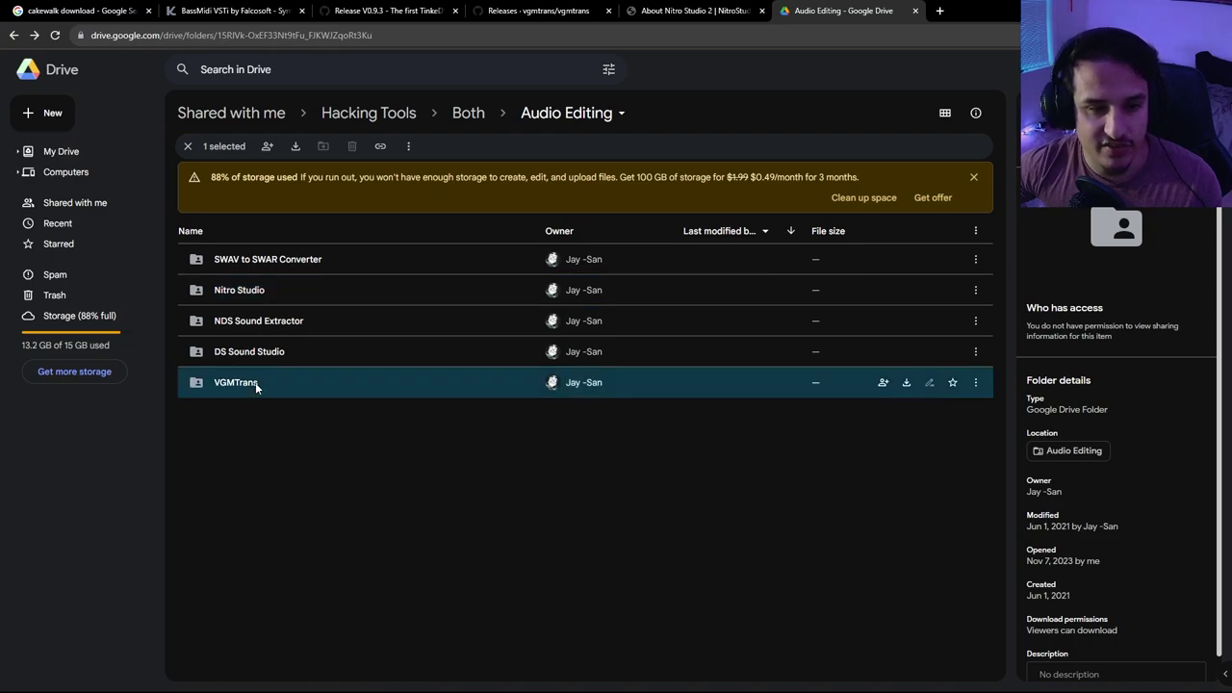
pyautogui.click(275, 301)
pyautogui.click(264, 379)
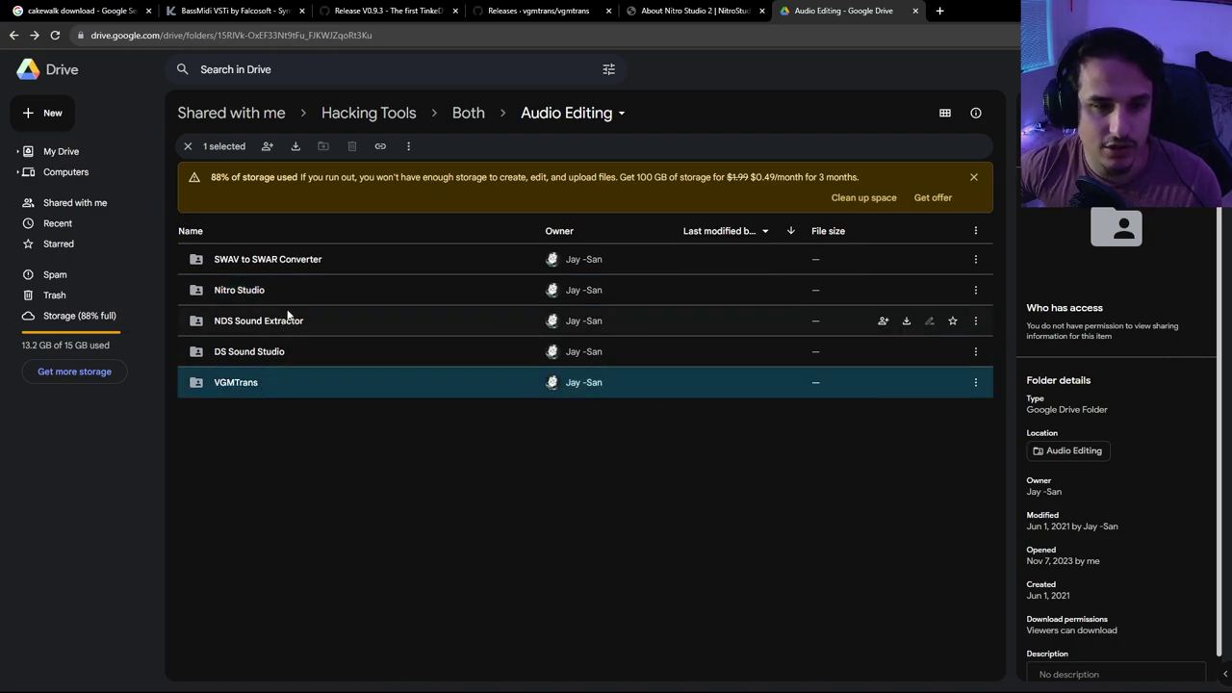
pyautogui.click(270, 288)
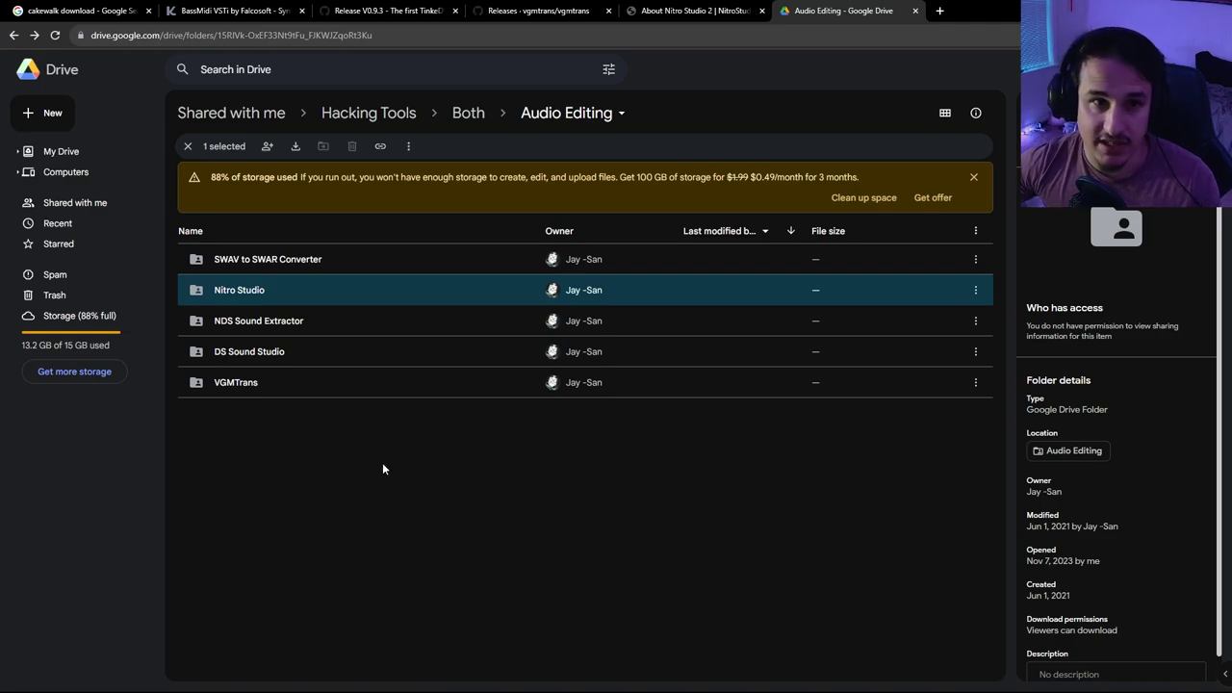
pyautogui.click(227, 11)
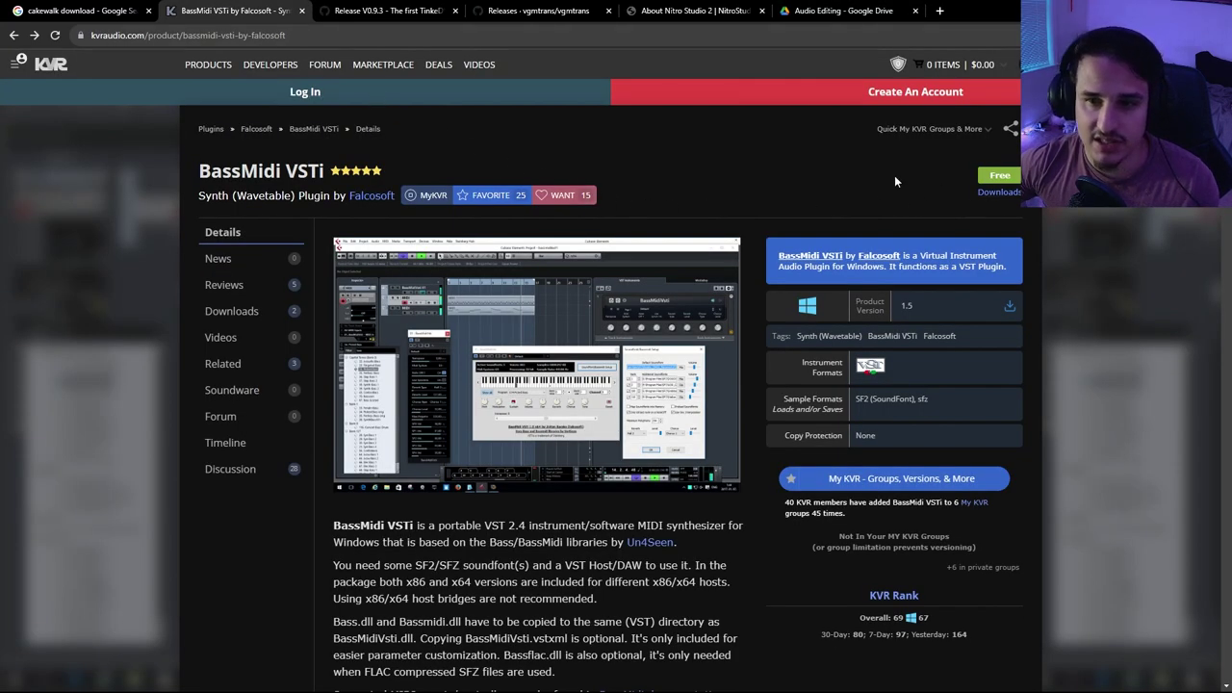
# Highlight the BassMidi VSTi title, then point out BassMidiVsti_x64 in Cakewalk's VstPlugins folder
pyautogui.moveTo(330, 176); pyautogui.dragTo(231, 157)
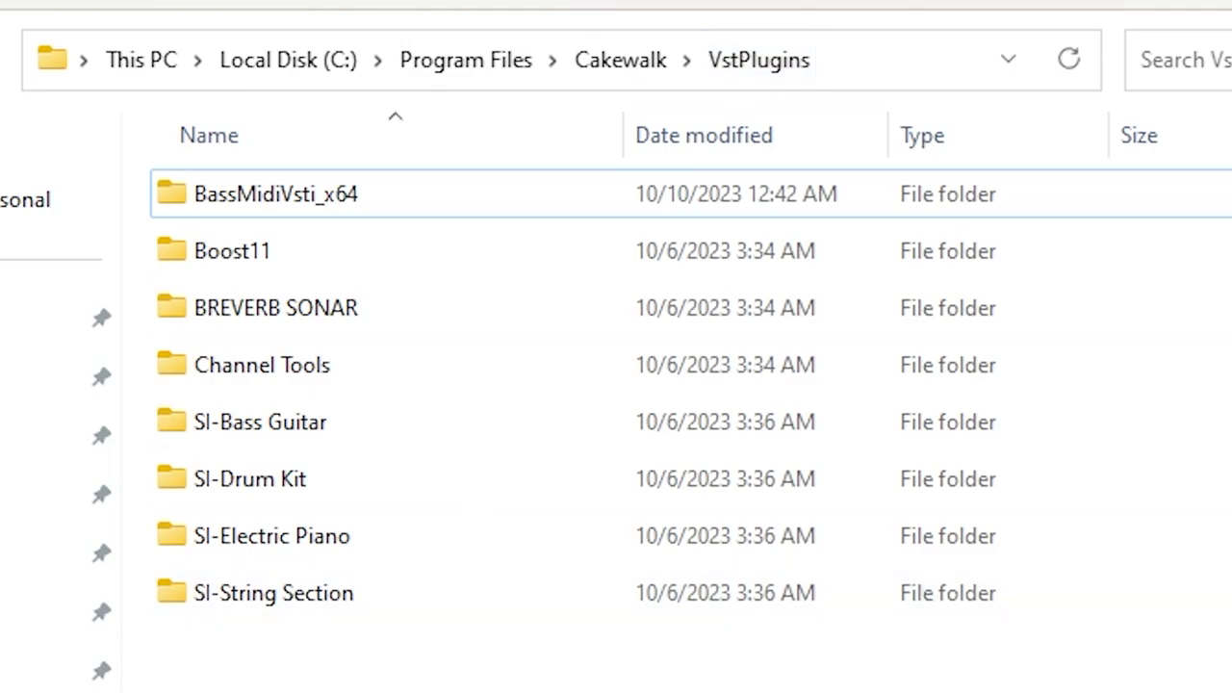
pyautogui.click(299, 213)
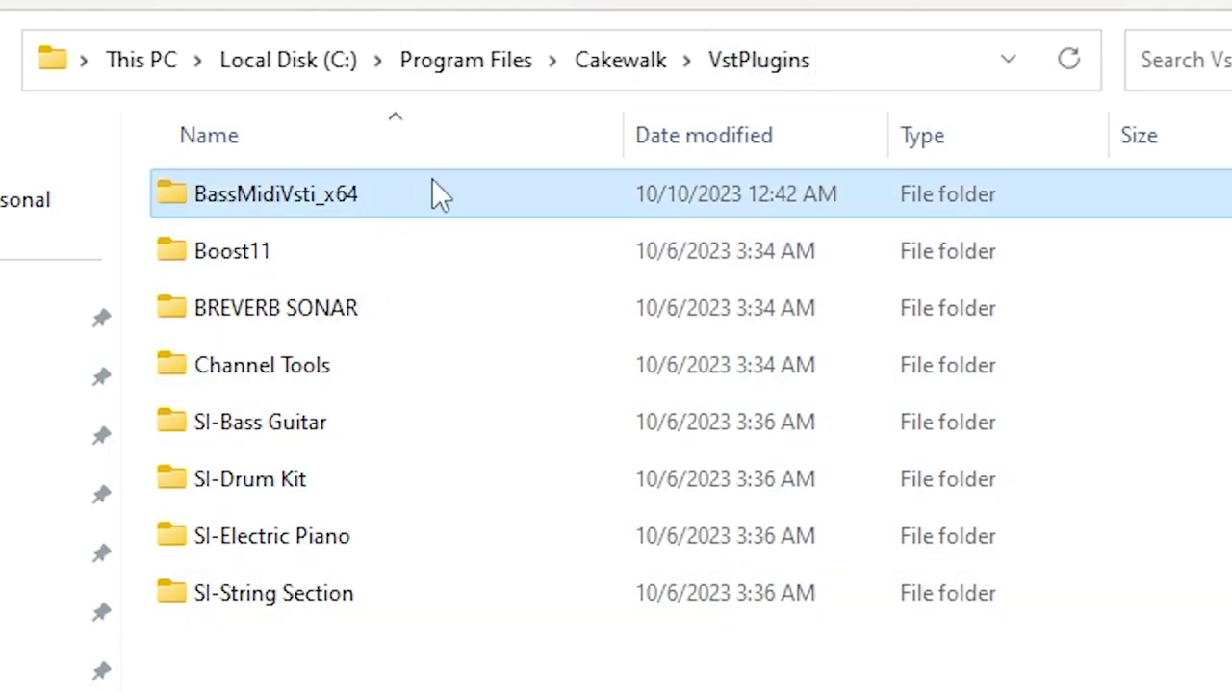
pyautogui.moveTo(420, 207)
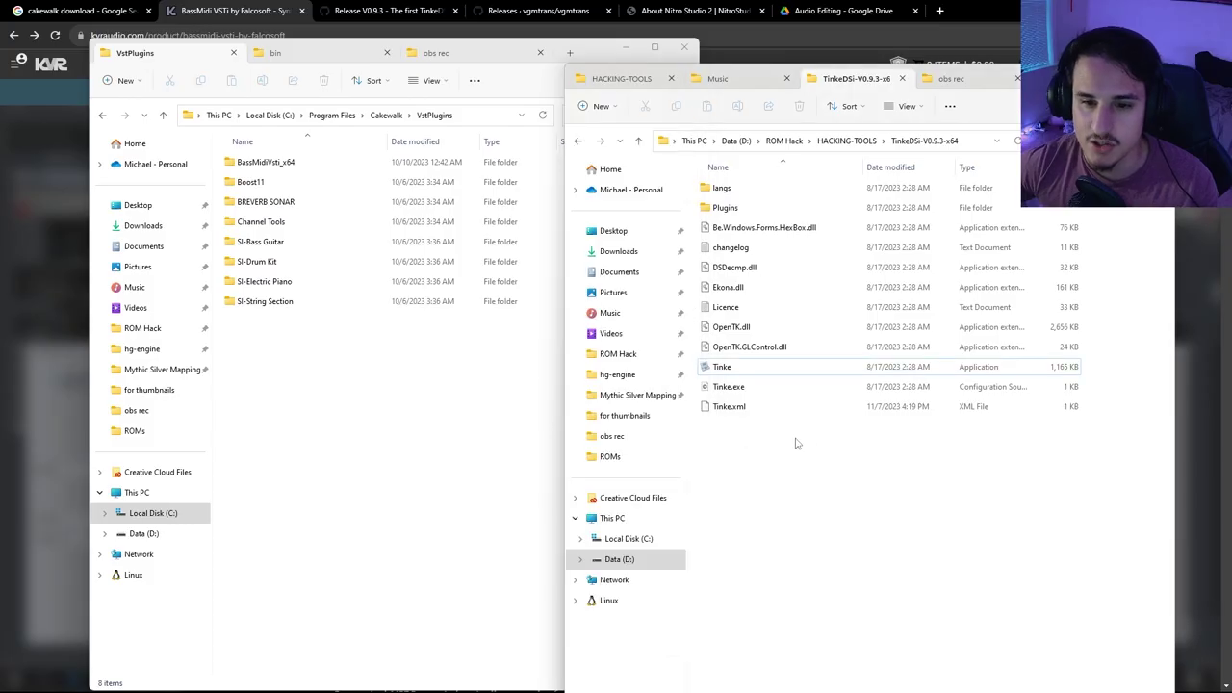
# Launch Tinke and load the hgfresh HeartGold ROM
pyautogui.doubleClick(721, 367)
pyautogui.scroll(-6, 414, 208)
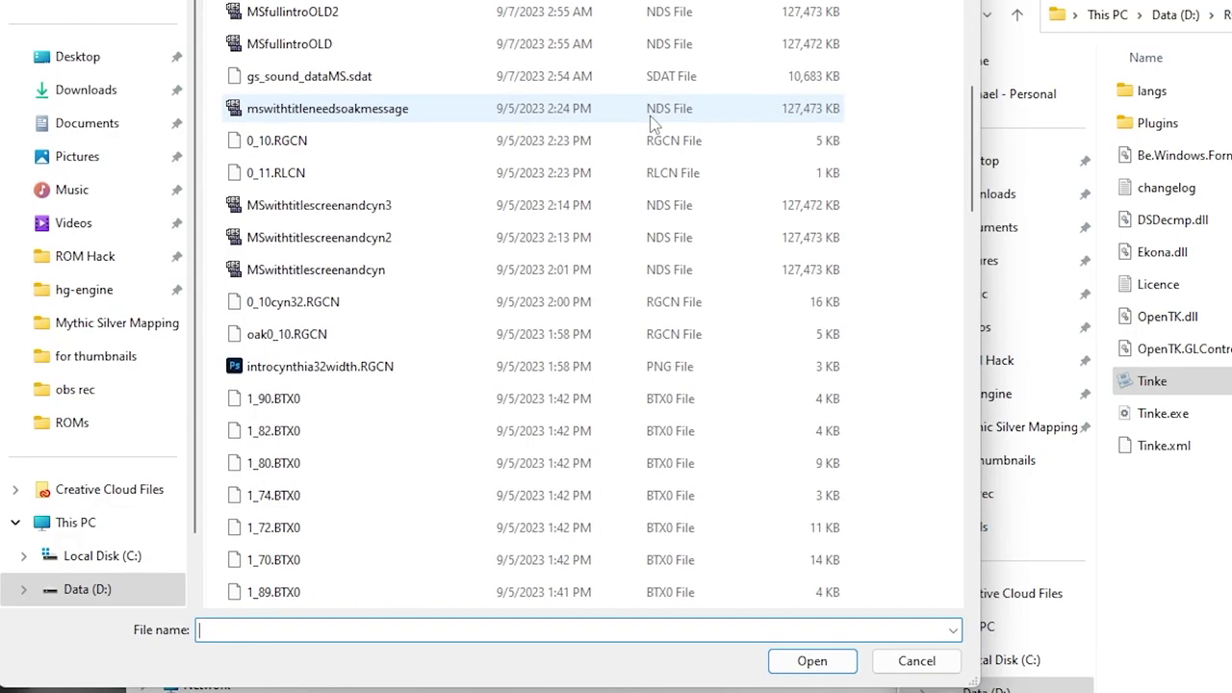
pyautogui.scroll(-7, 657, 123)
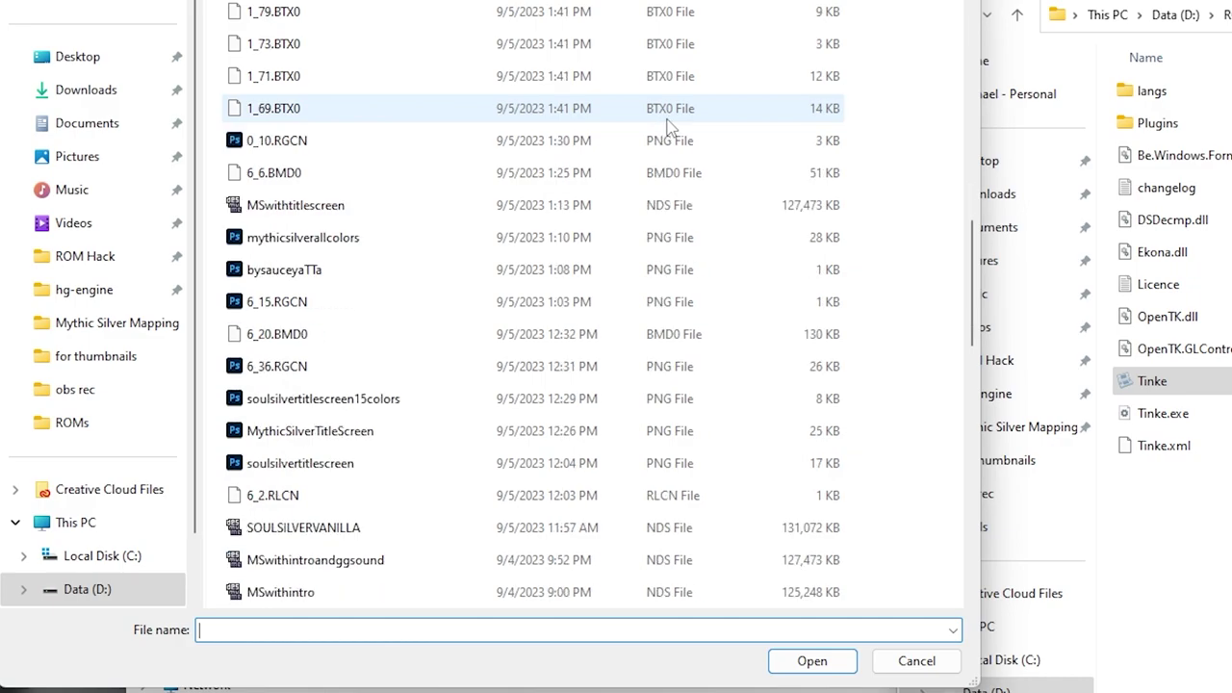
pyautogui.scroll(-7, 642, 125)
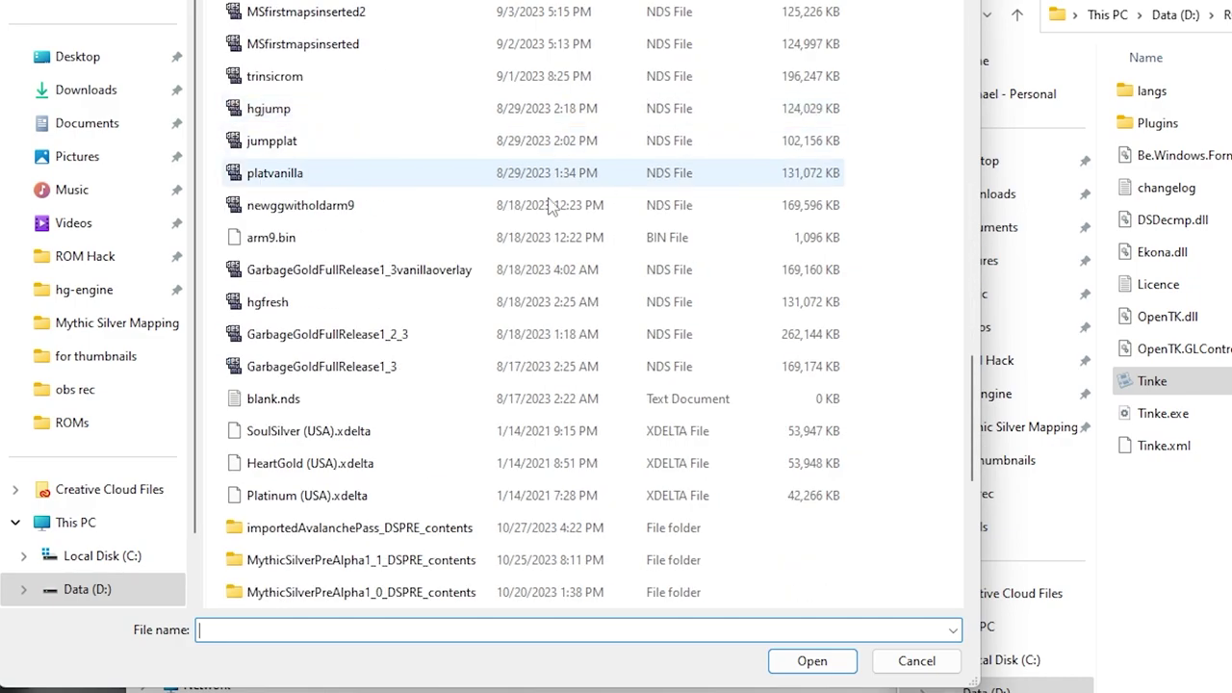
pyautogui.click(332, 302)
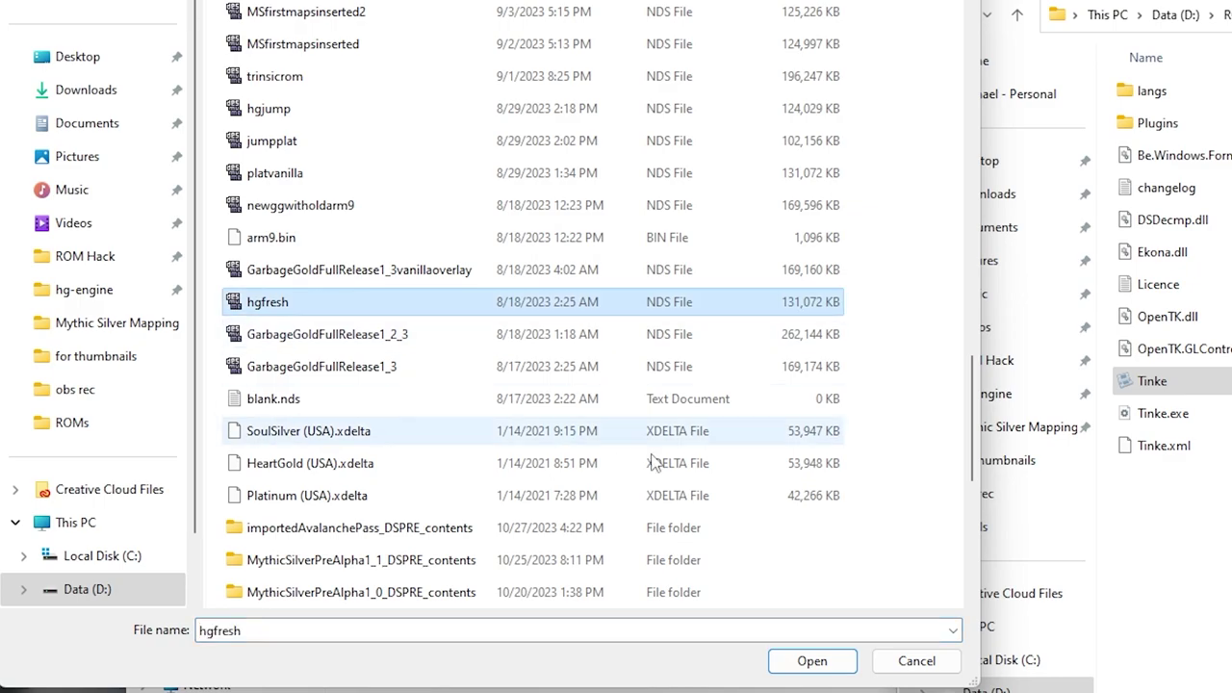
pyautogui.click(793, 662)
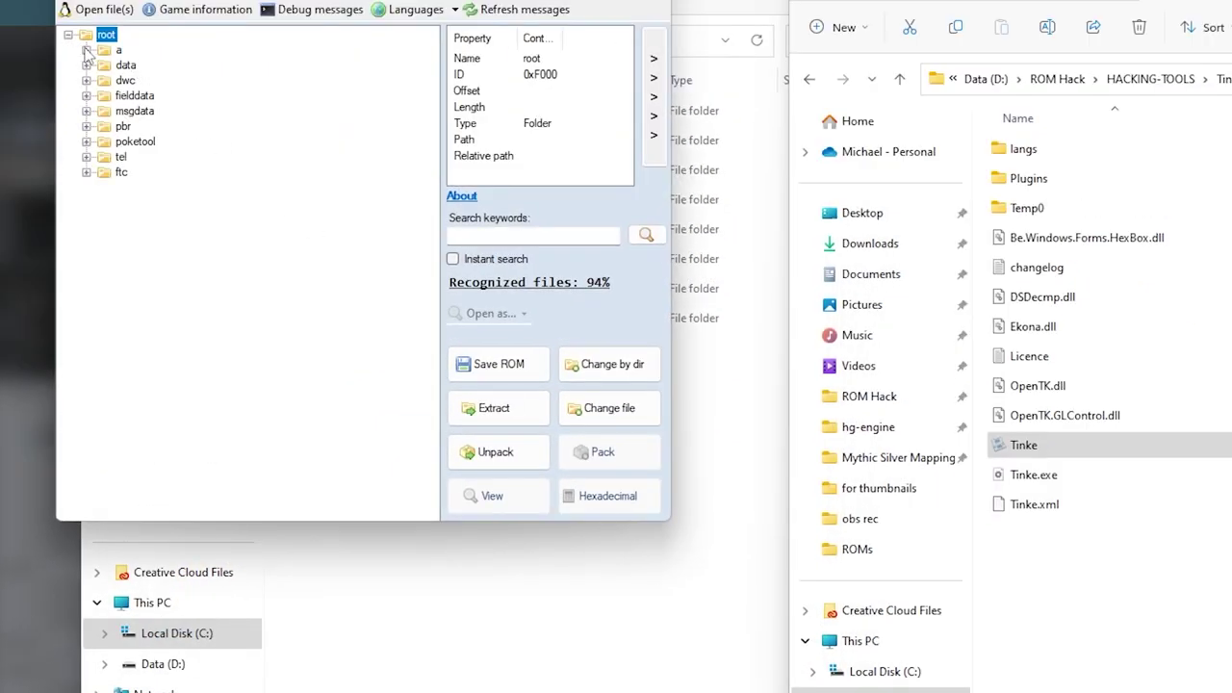
# Extract gs_sound_data.sdat from the ROM's data > sound folder
pyautogui.click(85, 65)
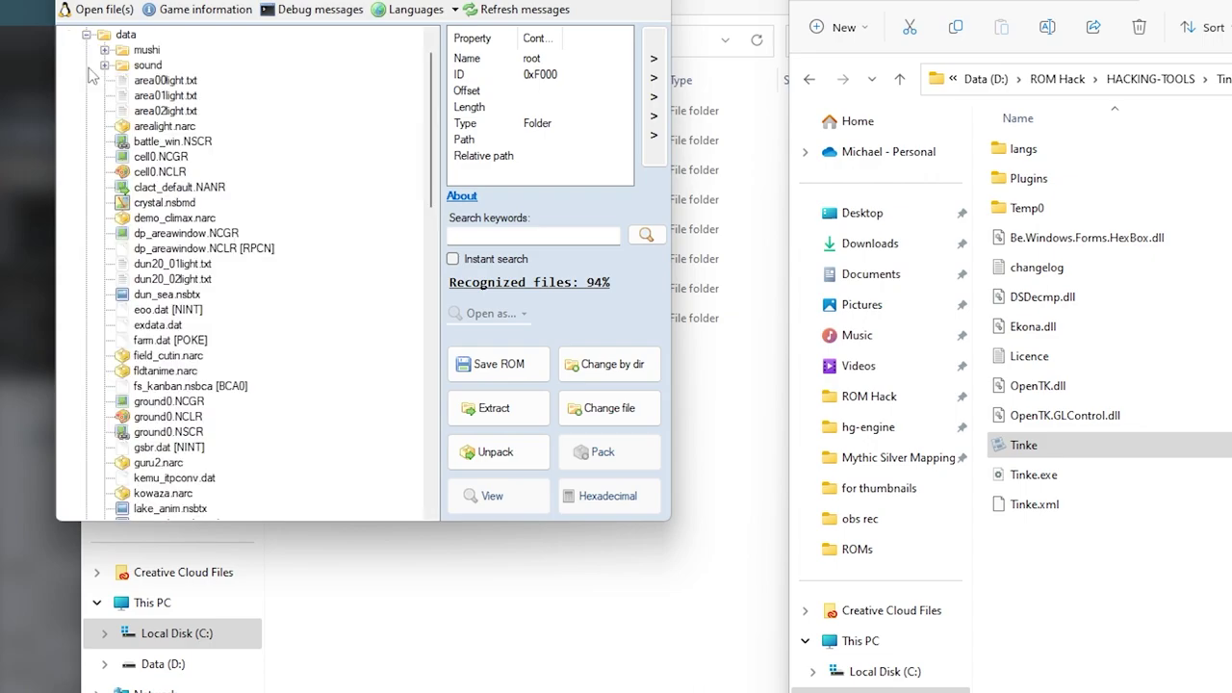
pyautogui.click(104, 66)
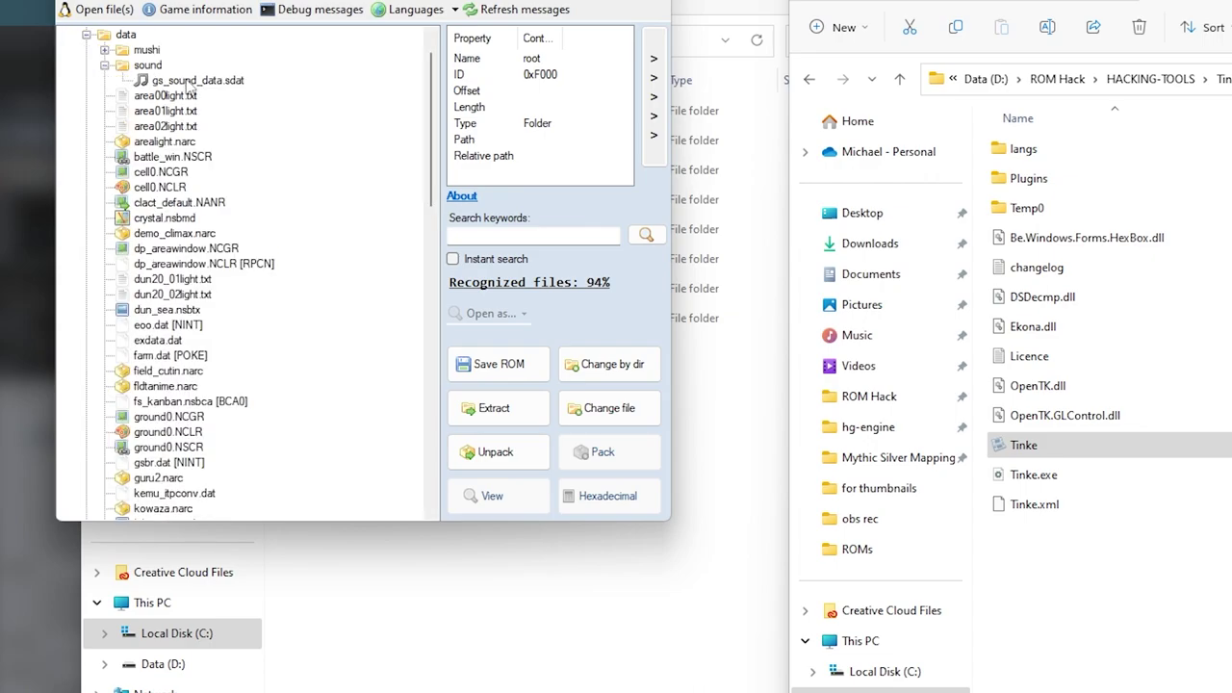
pyautogui.click(189, 82)
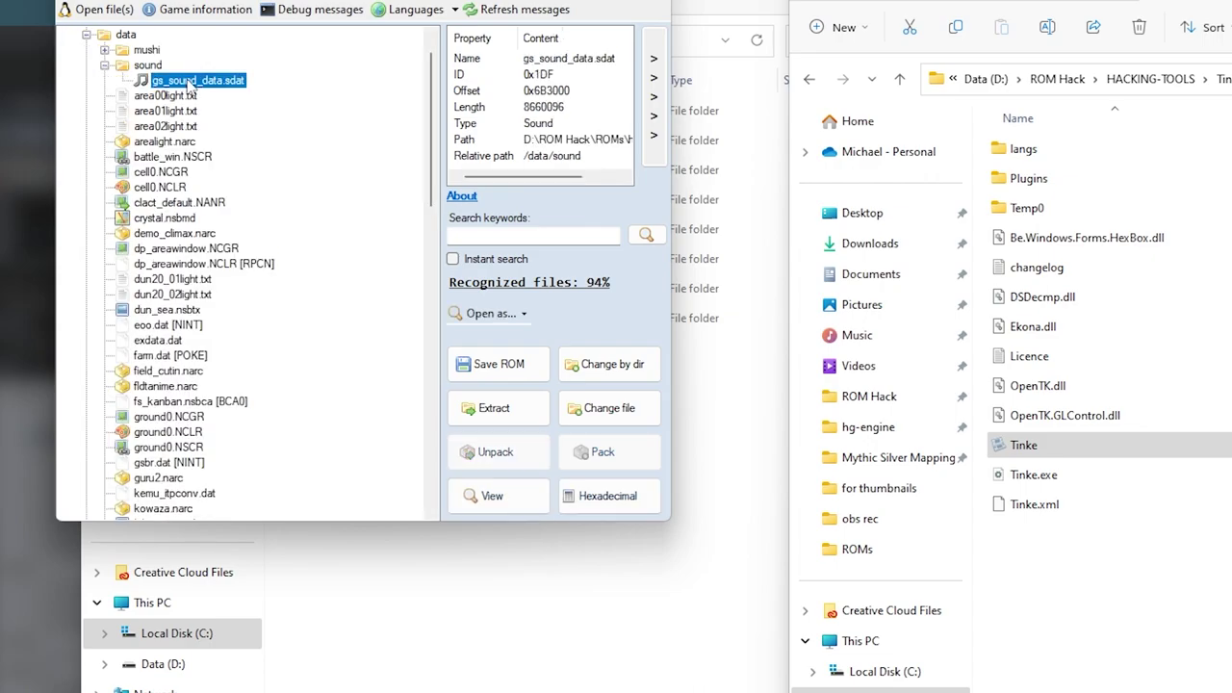
pyautogui.click(493, 408)
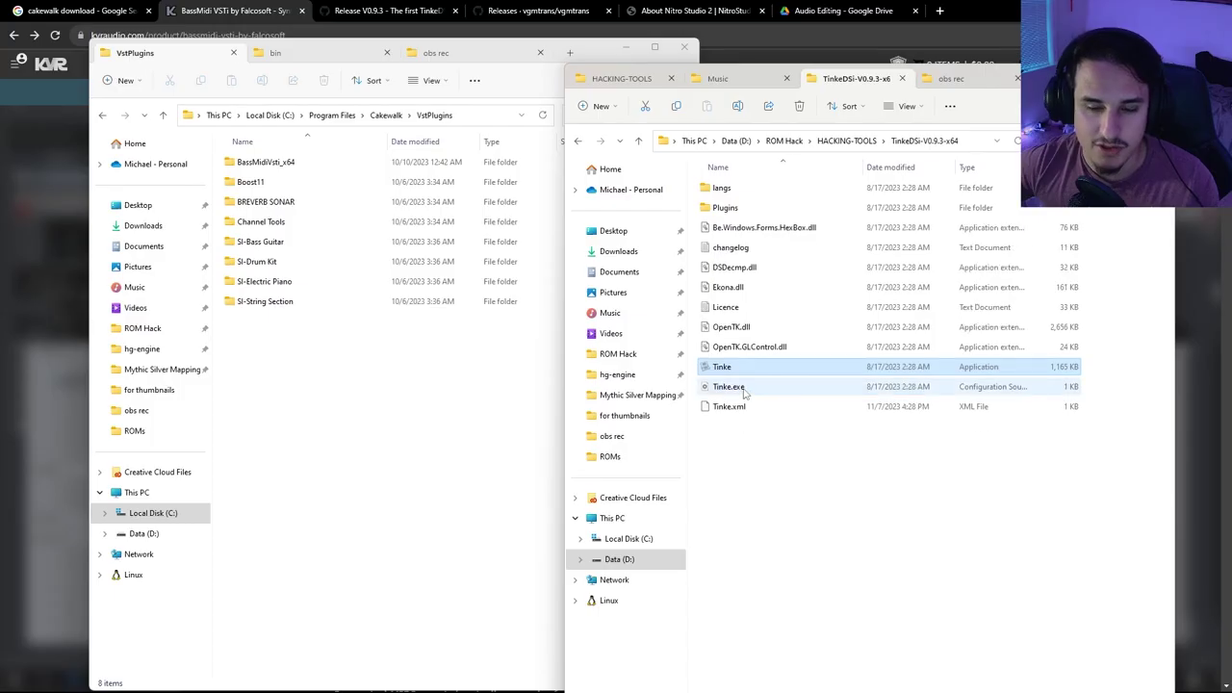
pyautogui.click(748, 386)
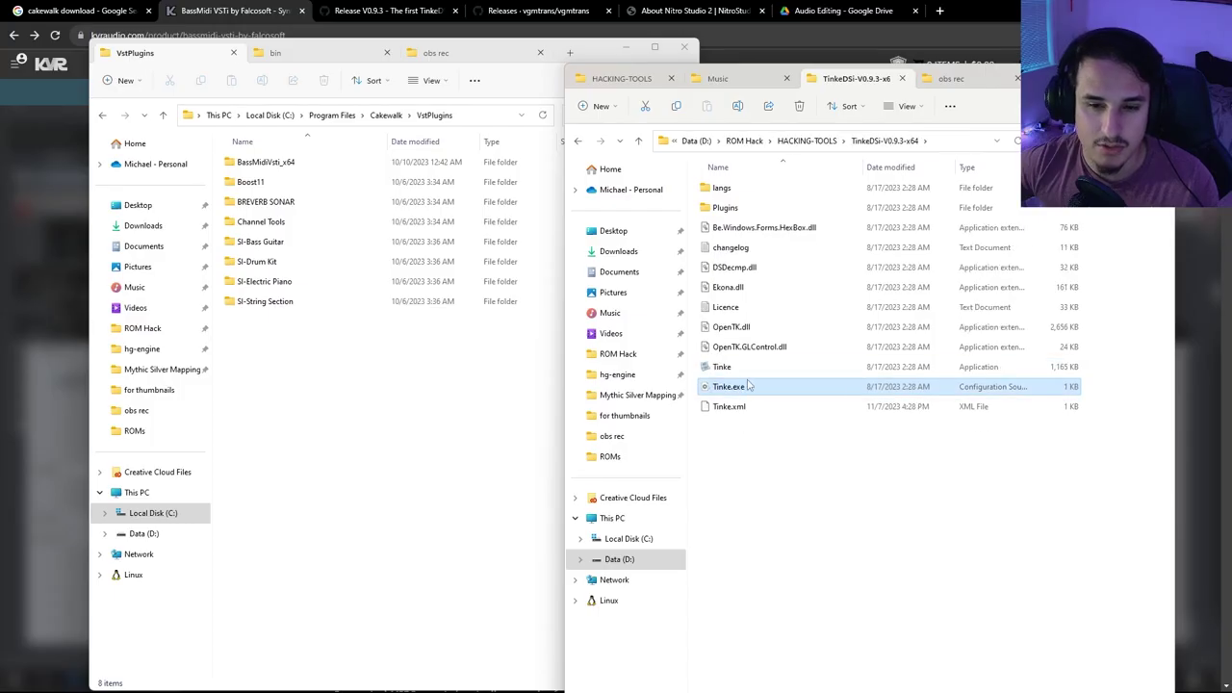
# Launch Tinke again and open the platvanilla Platinum ROM
pyautogui.doubleClick(741, 367)
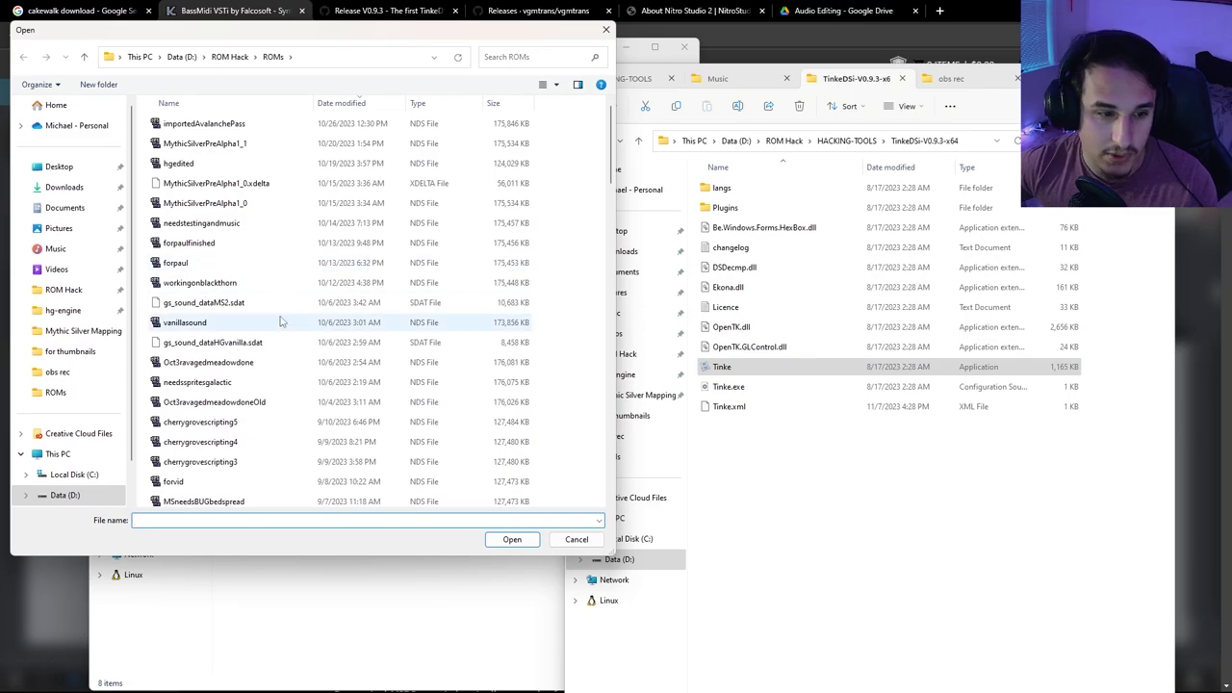
pyautogui.scroll(-10, 281, 321)
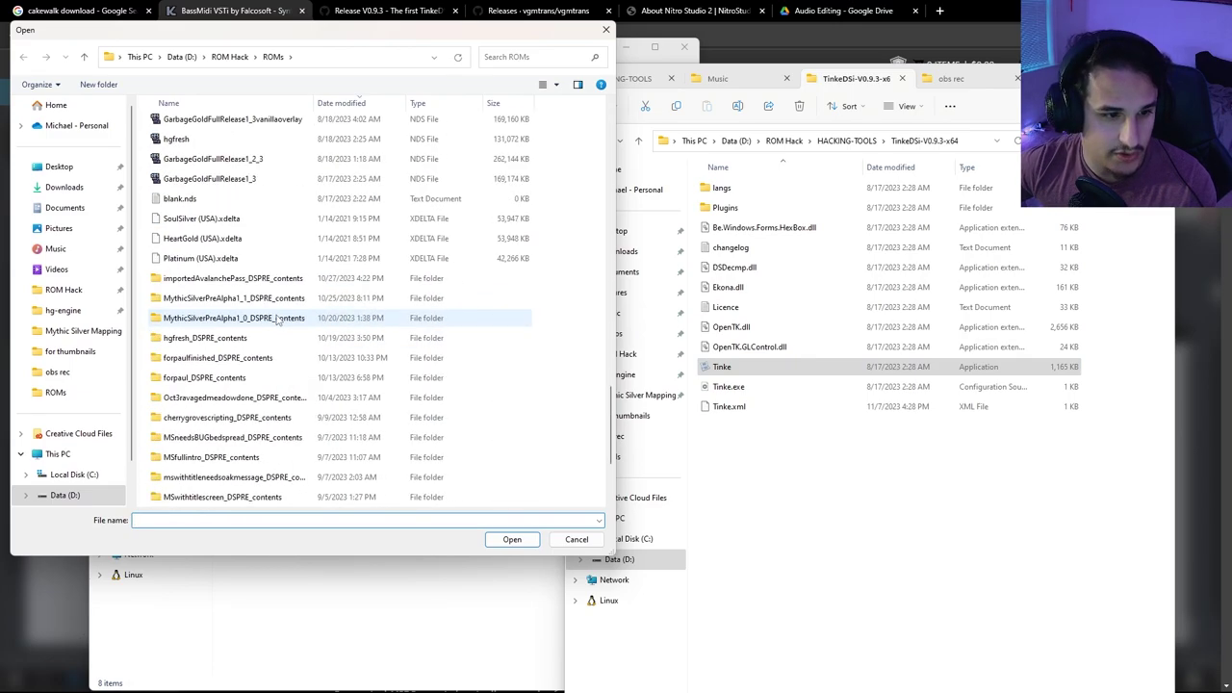
pyautogui.scroll(5, 277, 321)
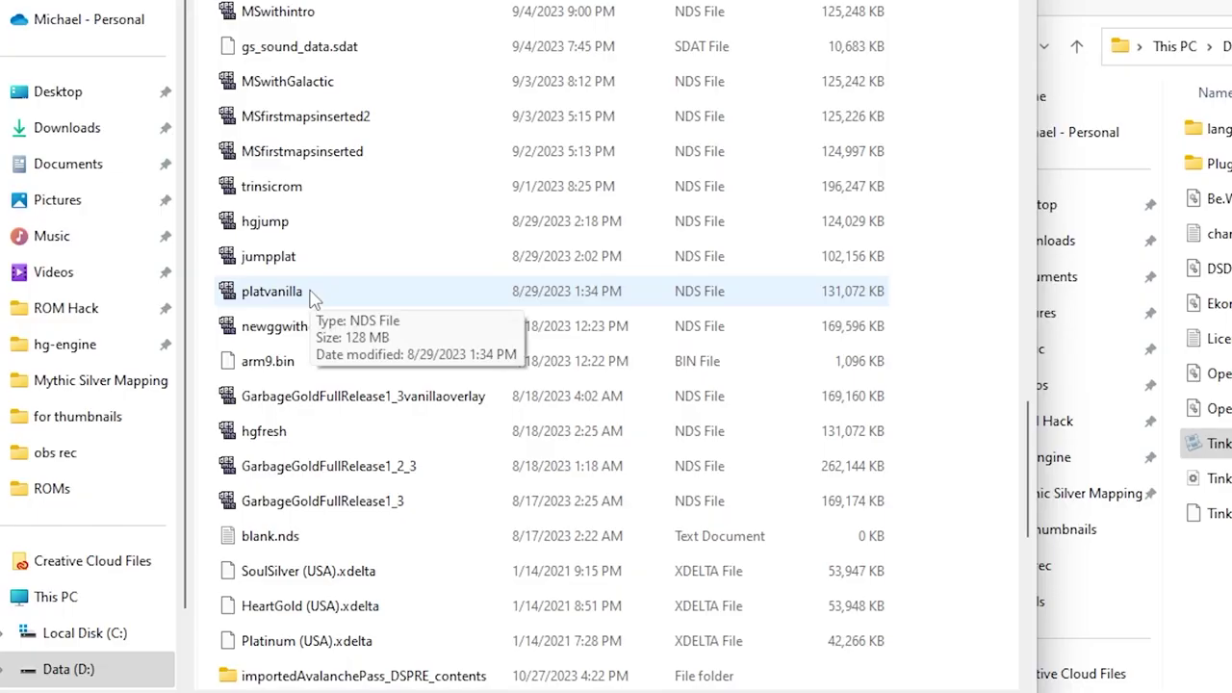
pyautogui.click(312, 298)
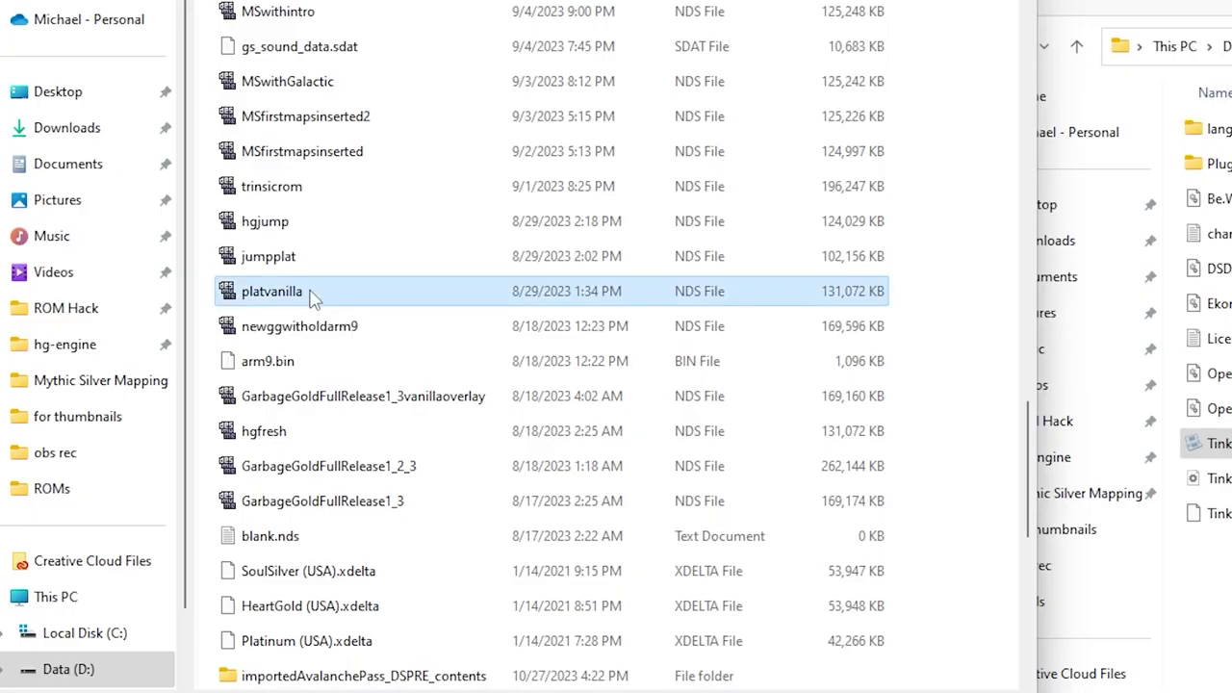
pyautogui.doubleClick(312, 299)
# Select pl_sound_data.sdat under data > sound, cancel saving its extract, and close Tinke
pyautogui.click(135, 154)
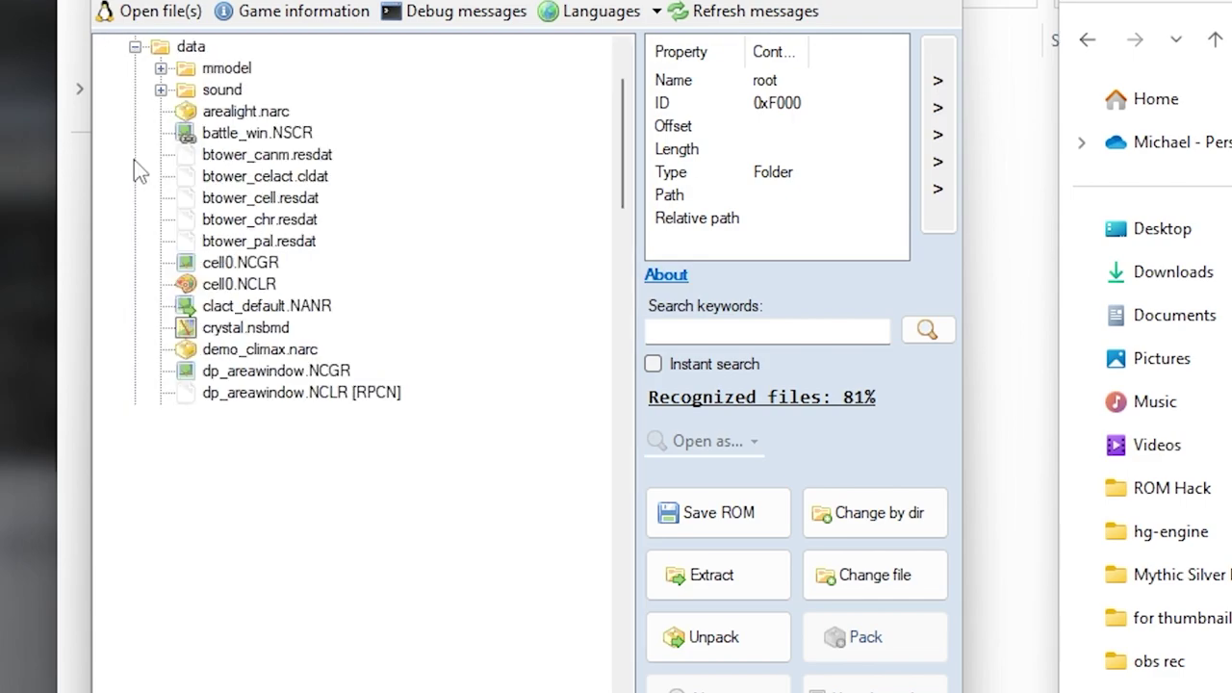
pyautogui.click(160, 90)
pyautogui.click(241, 113)
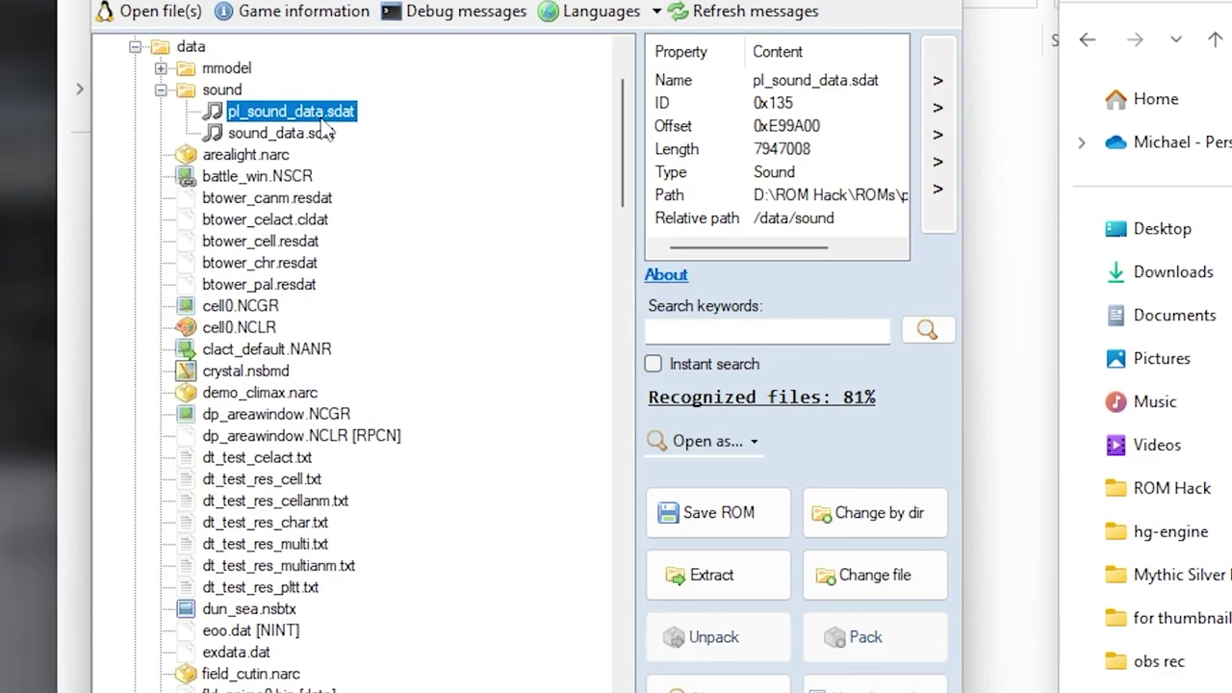
pyautogui.click(717, 573)
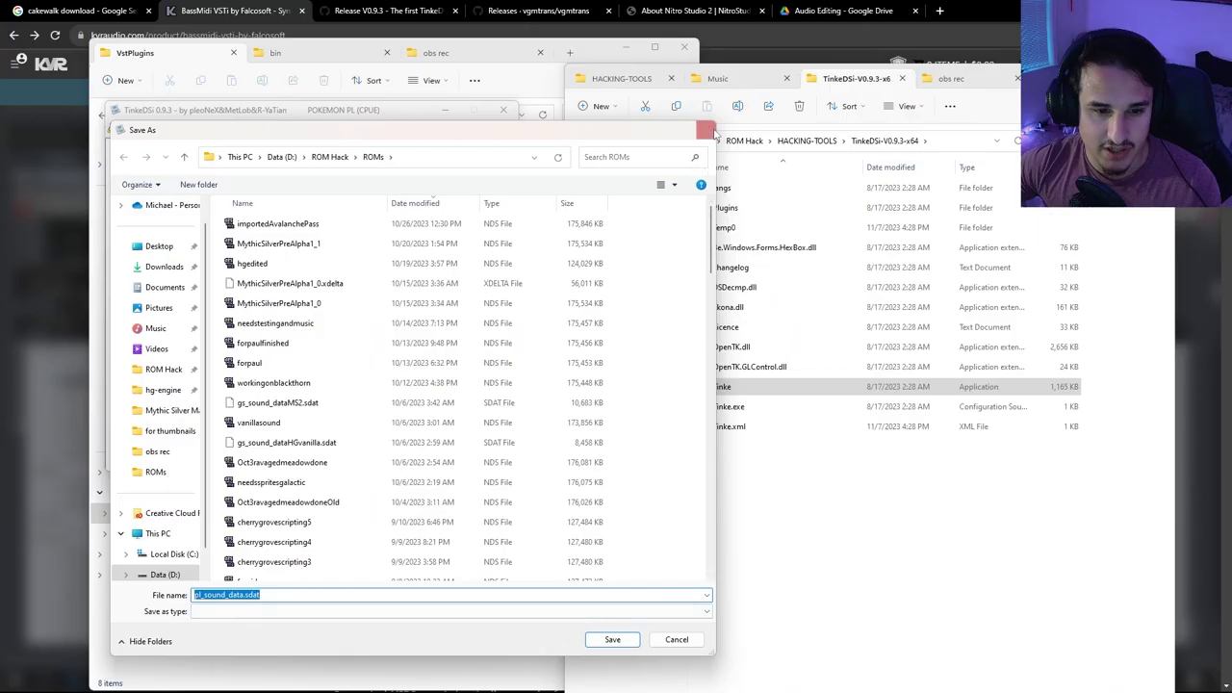
pyautogui.click(708, 131)
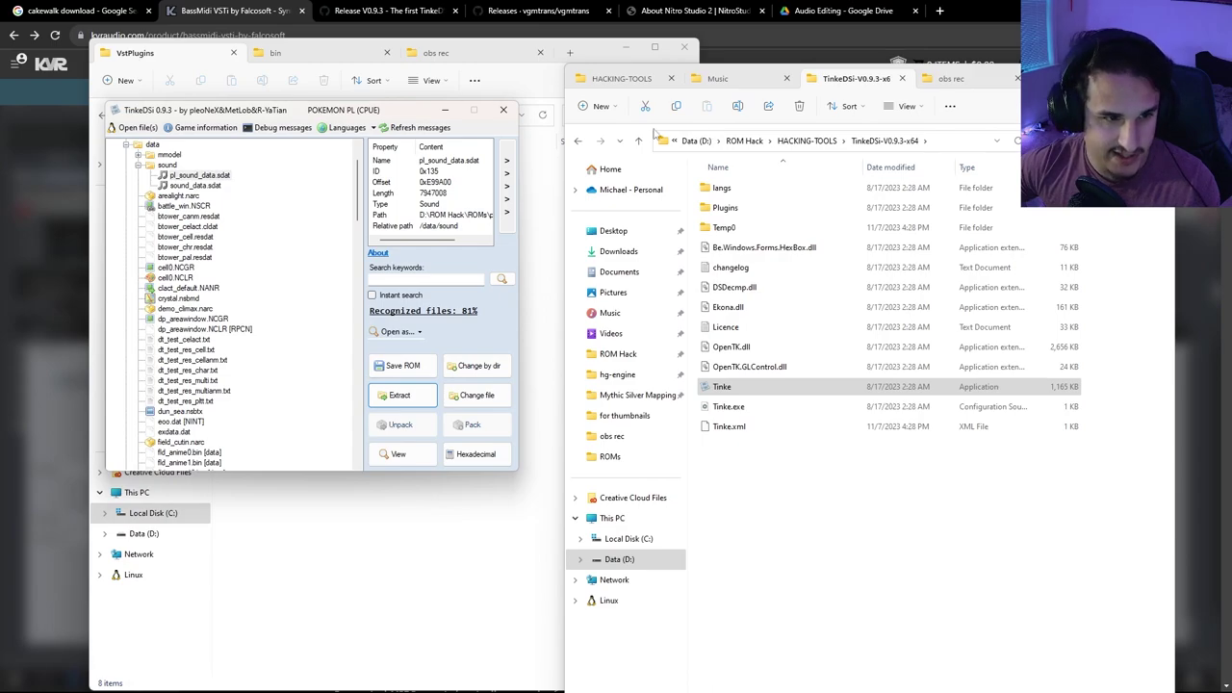
pyautogui.click(510, 110)
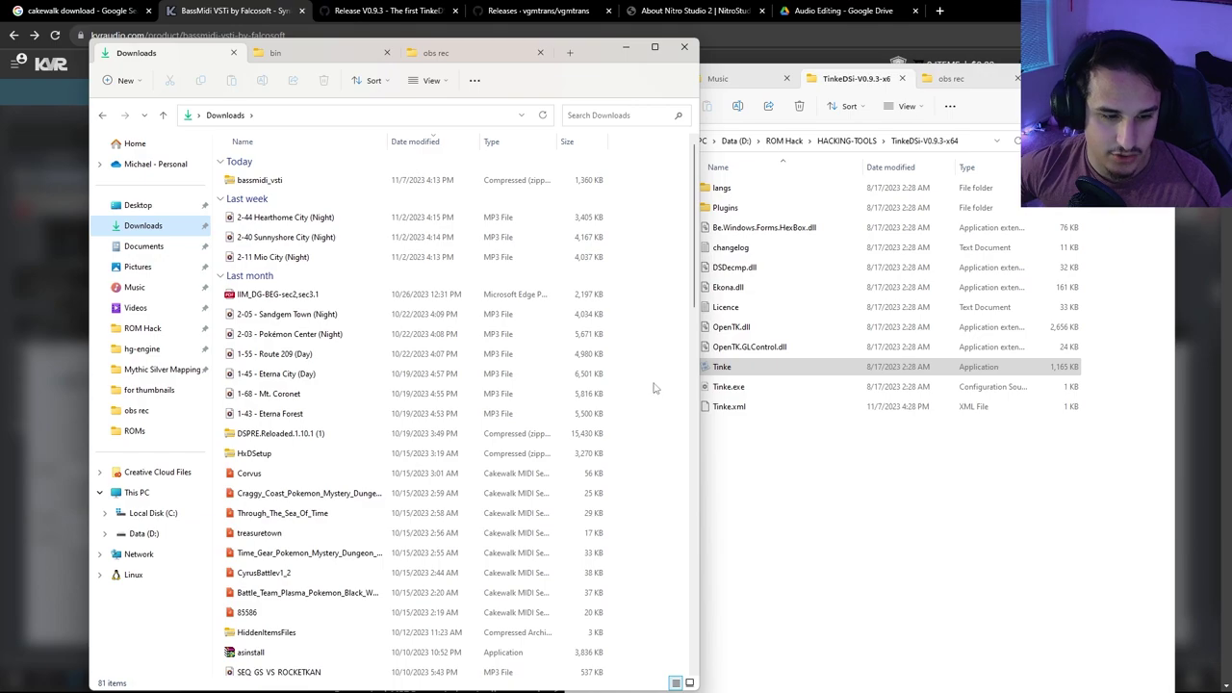
# Run vgmtrans.exe from Downloads > vgmtrans-interim-20170225 > vgmtrans > bin
pyautogui.scroll(-6, 654, 388)
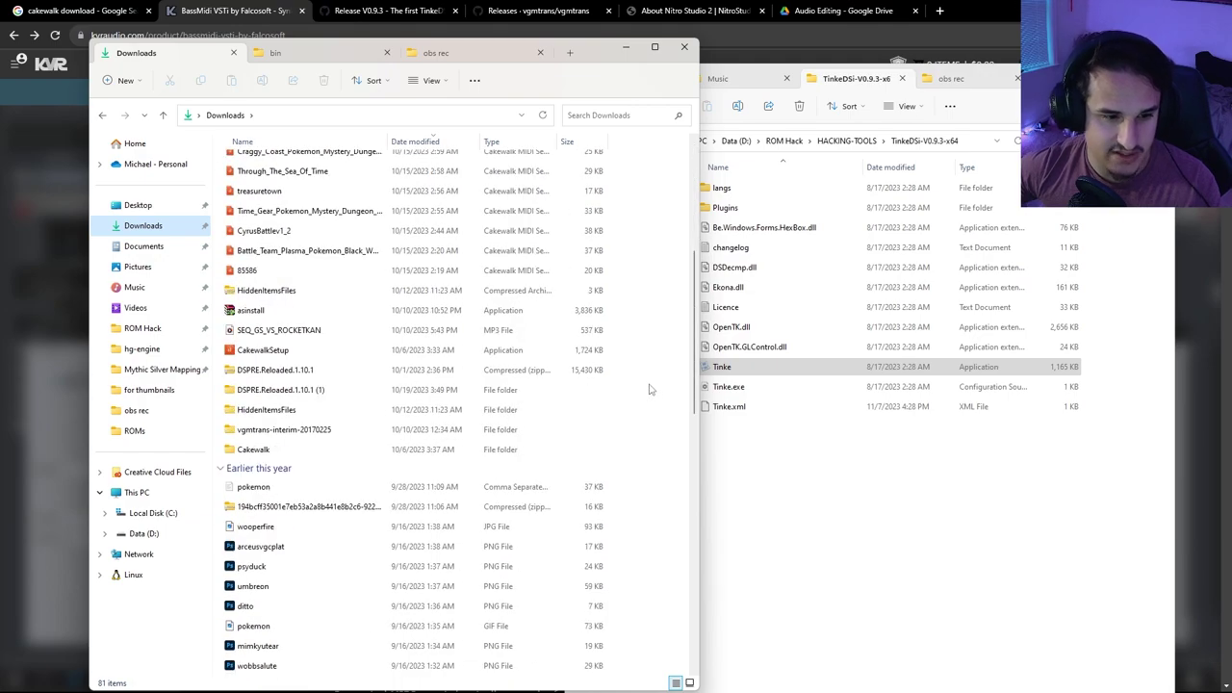
pyautogui.doubleClick(334, 432)
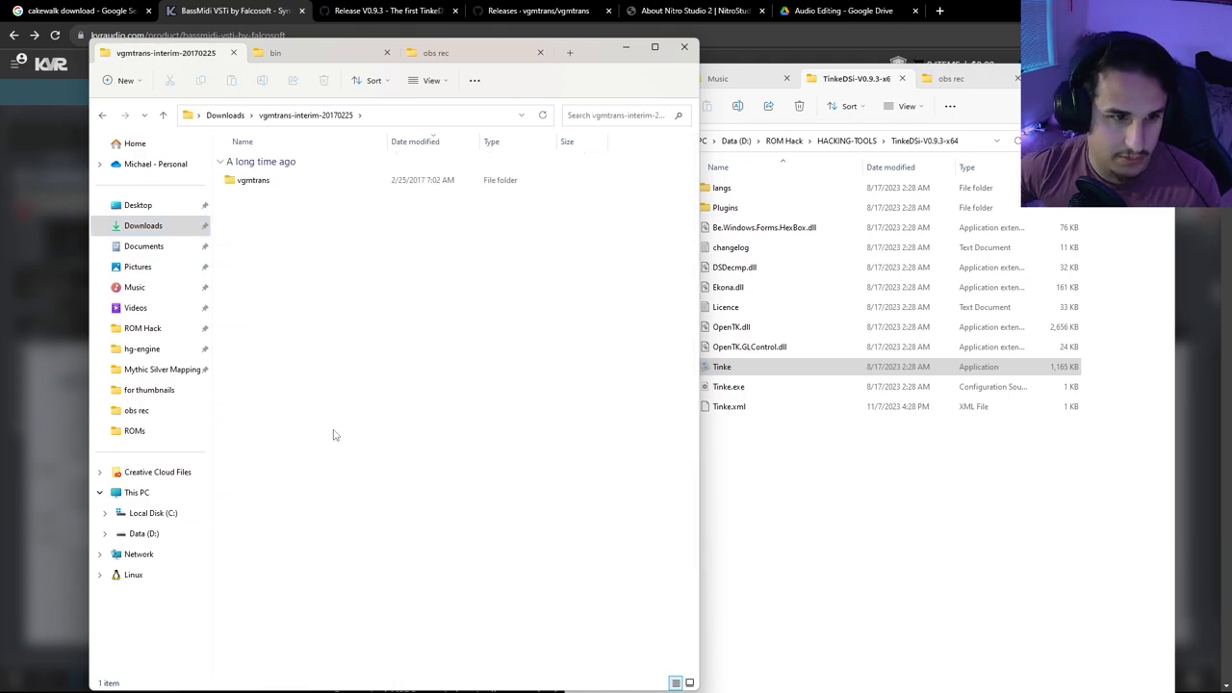
pyautogui.doubleClick(277, 183)
pyautogui.click(251, 222)
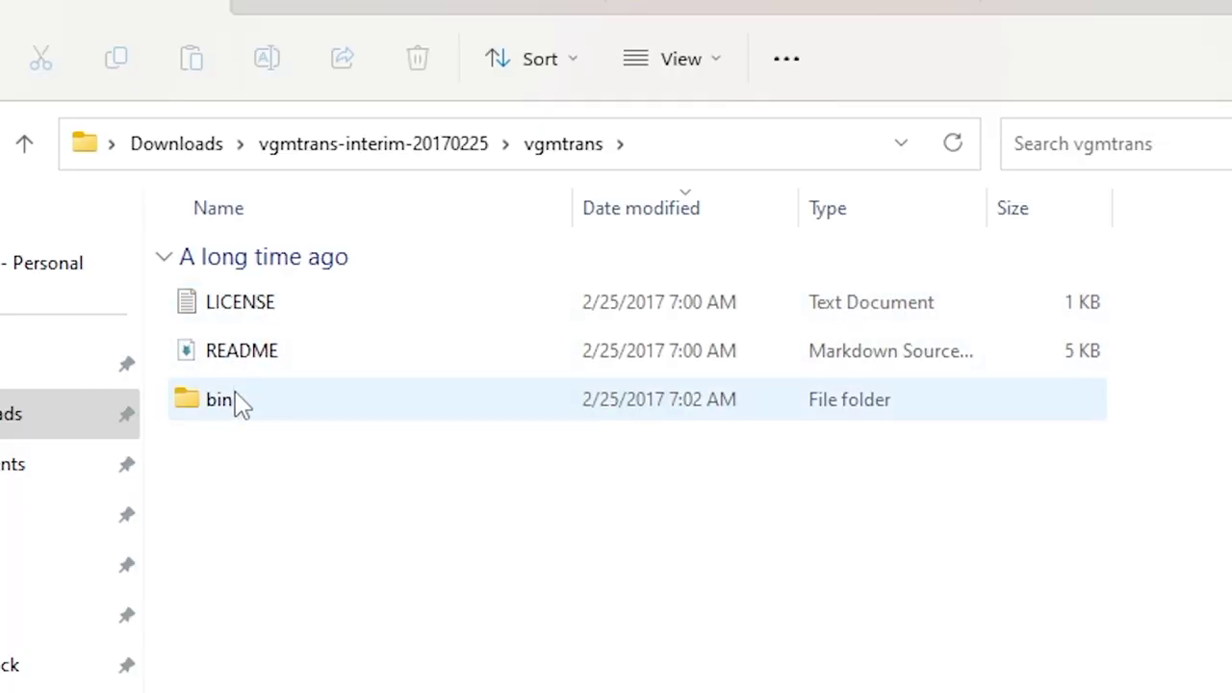
pyautogui.doubleClick(239, 402)
pyautogui.doubleClick(243, 321)
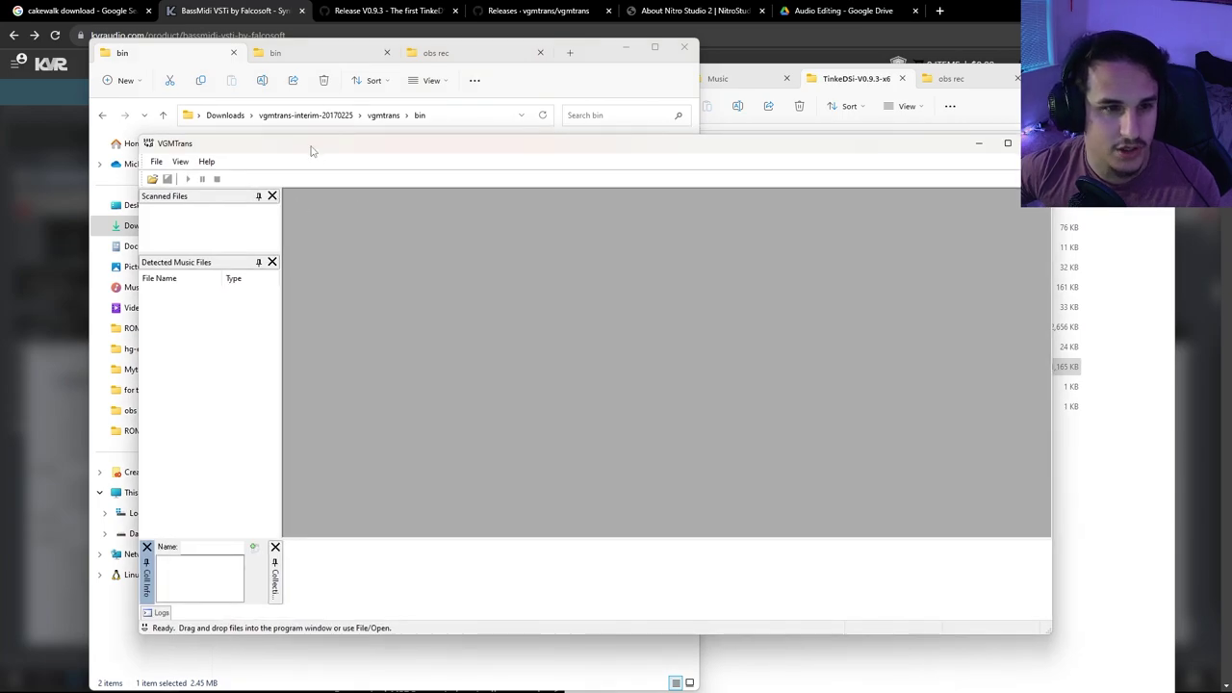
# Open gs_sound_data.sdat from the Music folder in VGMTrans via File > Open
pyautogui.moveTo(311, 149); pyautogui.dragTo(392, 102)
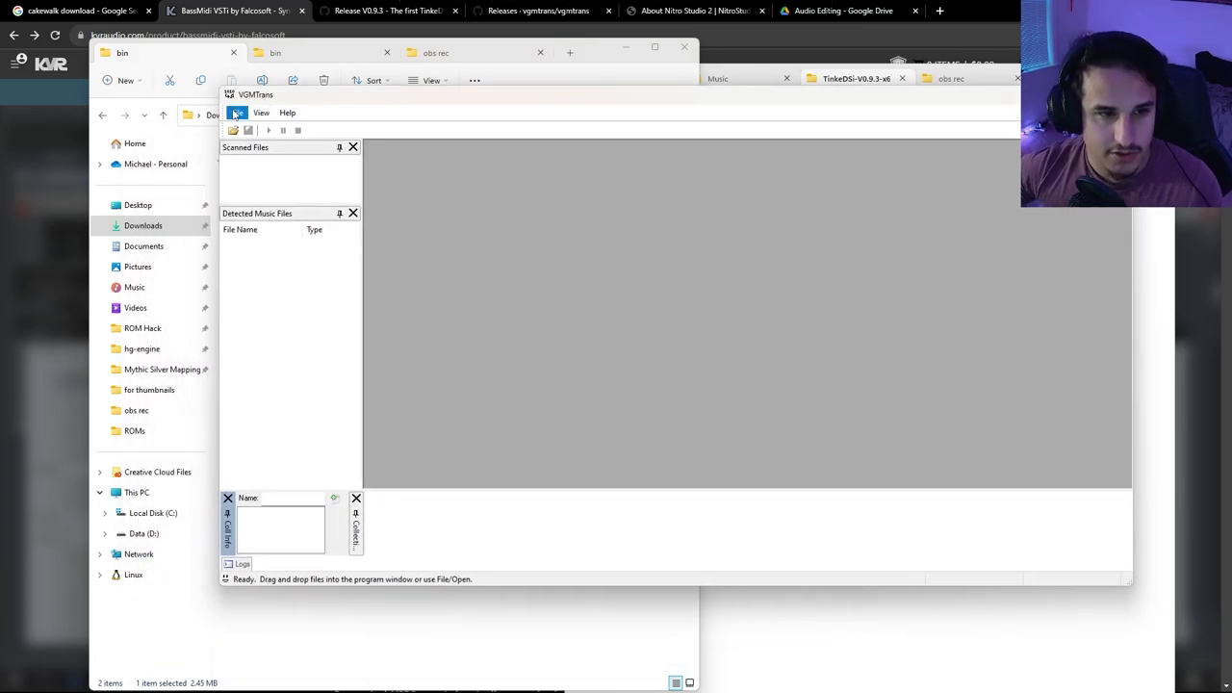
pyautogui.click(238, 113)
pyautogui.click(123, 96)
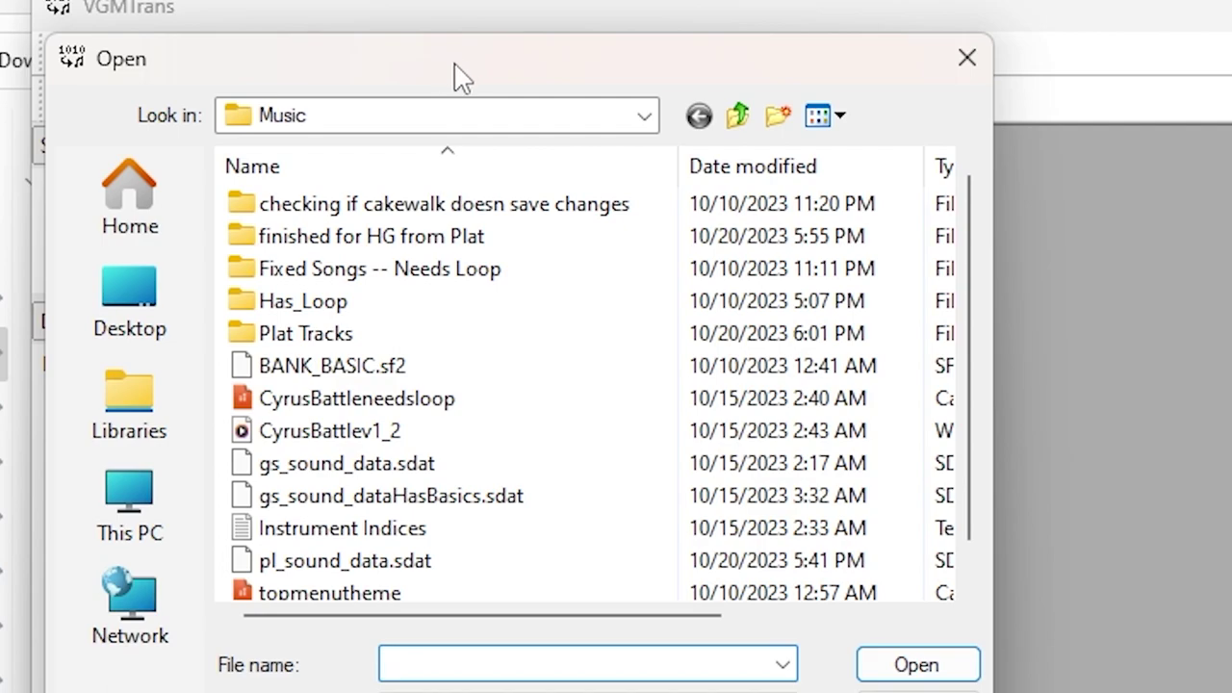
pyautogui.click(457, 470)
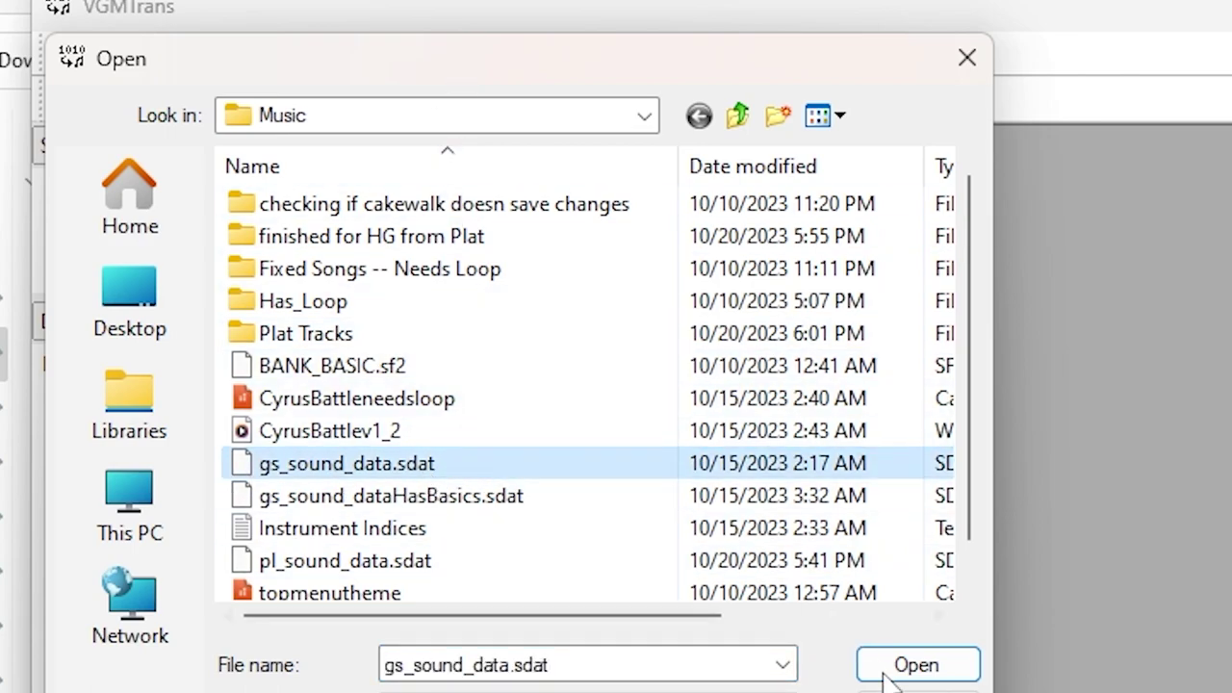
pyautogui.click(917, 665)
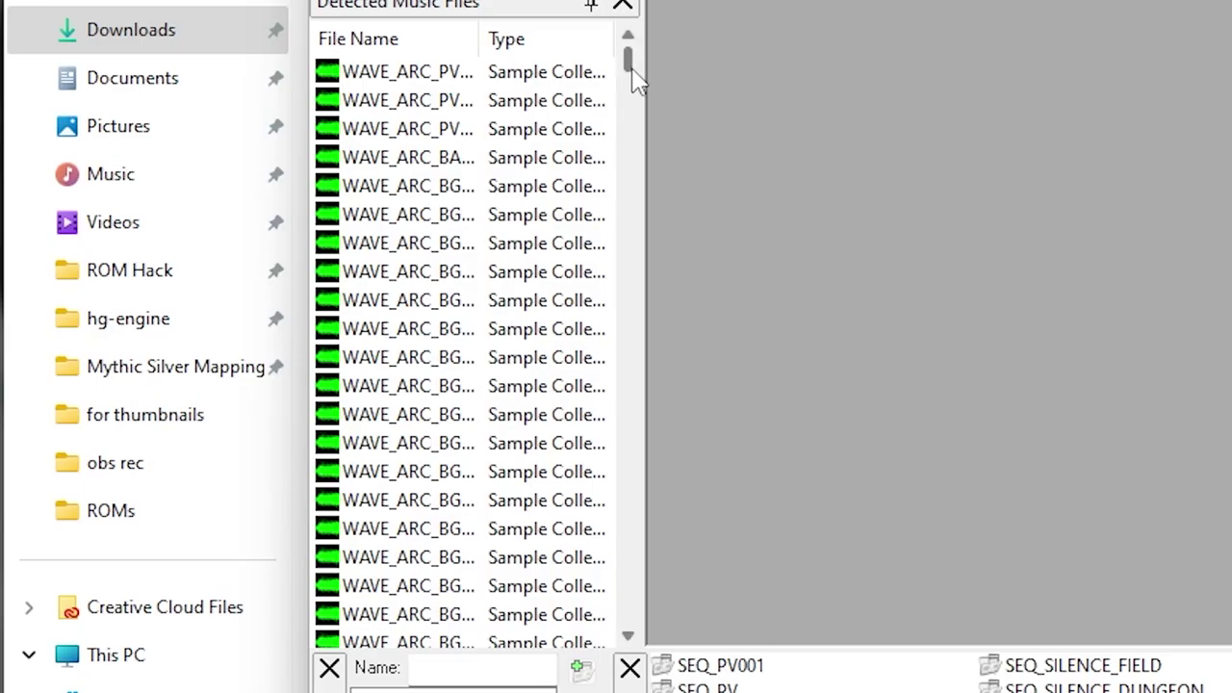
# Widen the Detected Music Files list to show full names and select BANK_BASIC
pyautogui.moveTo(355, 246); pyautogui.dragTo(357, 278)
pyautogui.moveTo(635, 154); pyautogui.dragTo(660, 88)
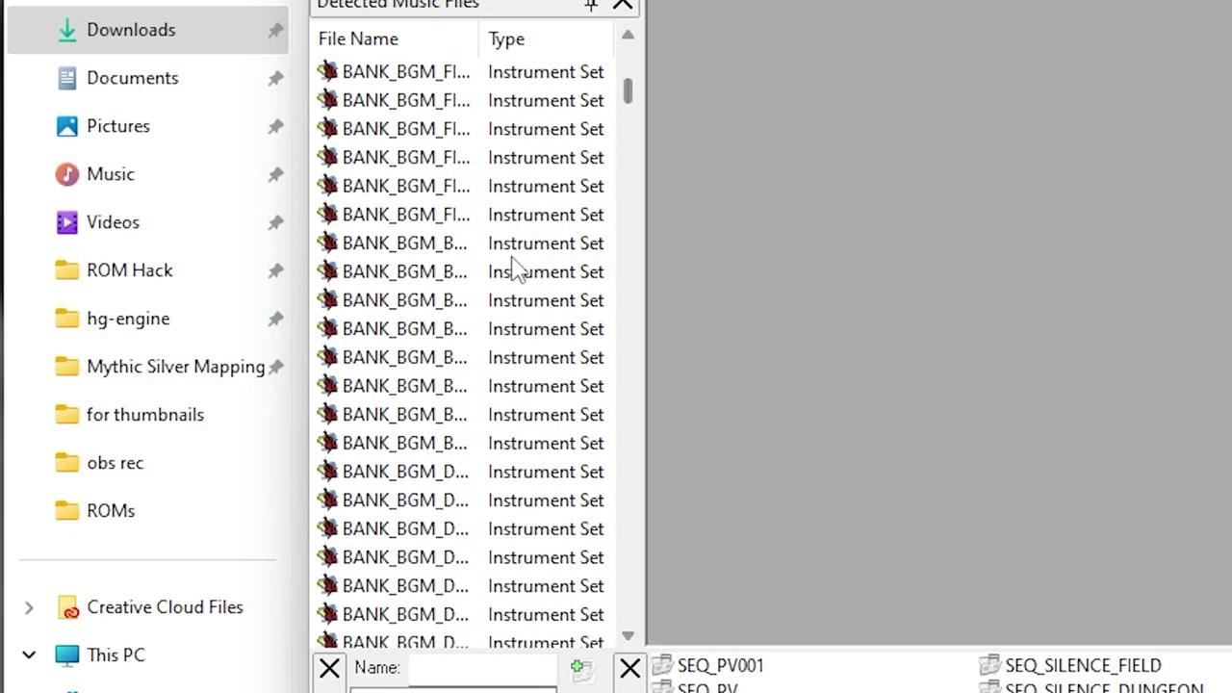
pyautogui.scroll(2, 502, 265)
pyautogui.scroll(2, 503, 265)
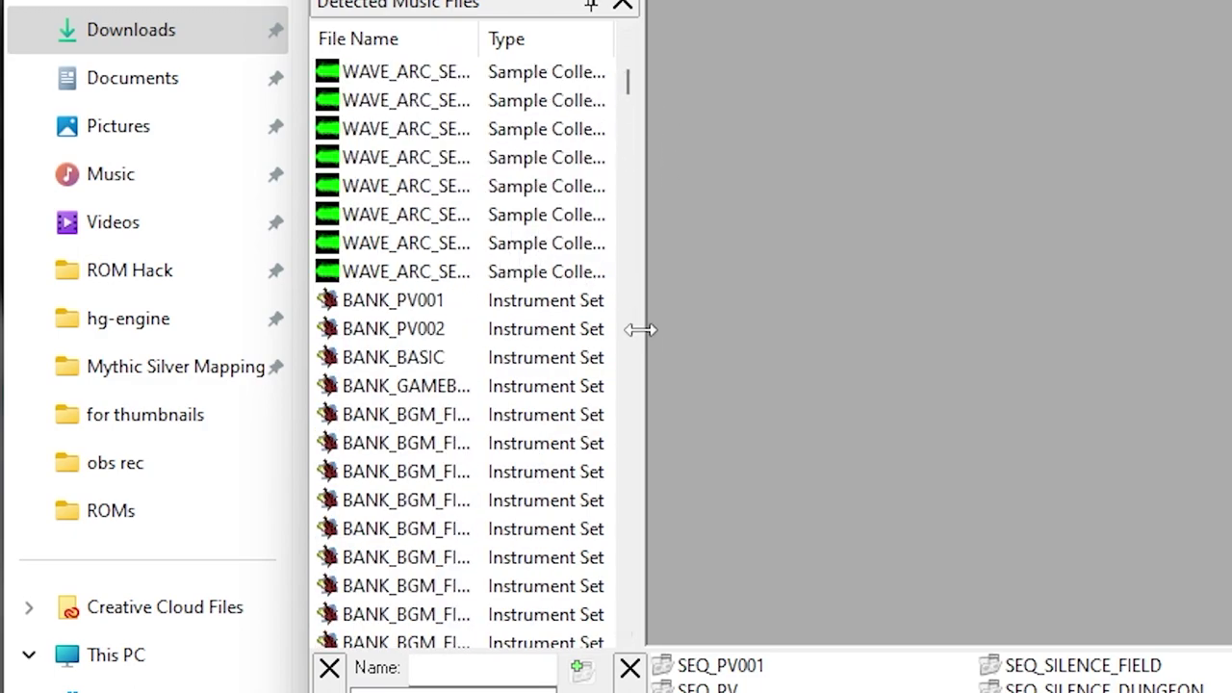
pyautogui.moveTo(640, 329); pyautogui.dragTo(804, 330)
pyautogui.click(417, 358)
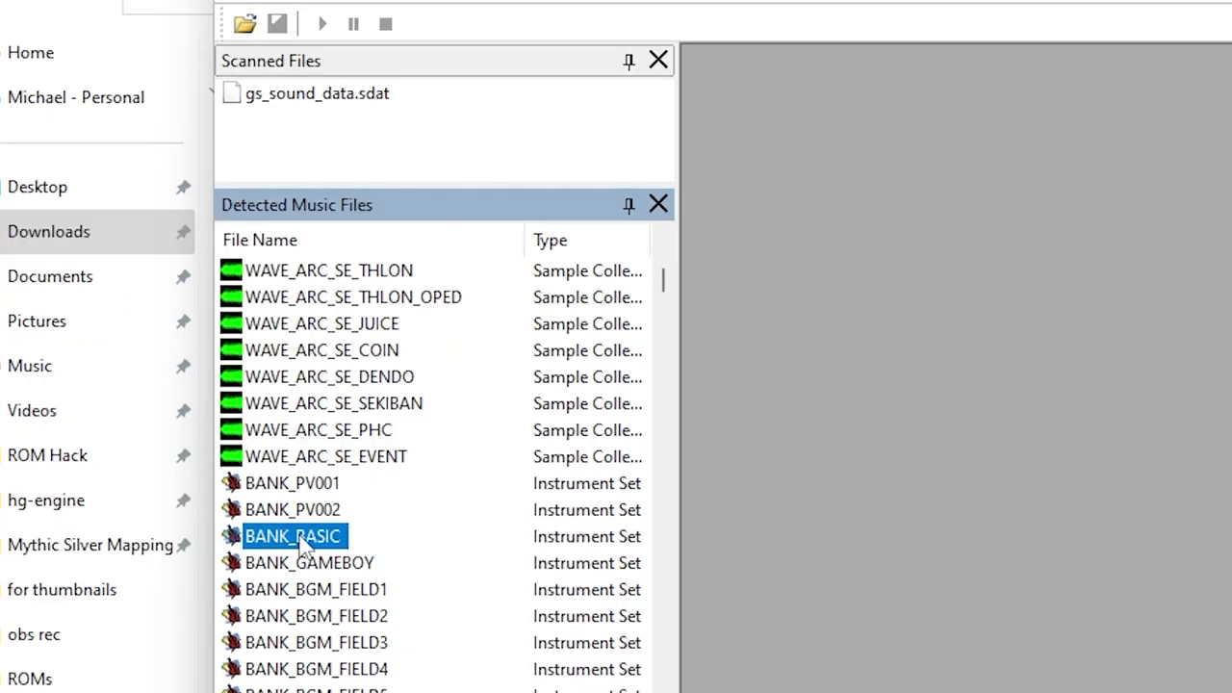
# Convert BANK_BASIC to SoundFont 2, saving to Music where BANK_BASIC.sf2 already exists
pyautogui.rightClick(305, 545)
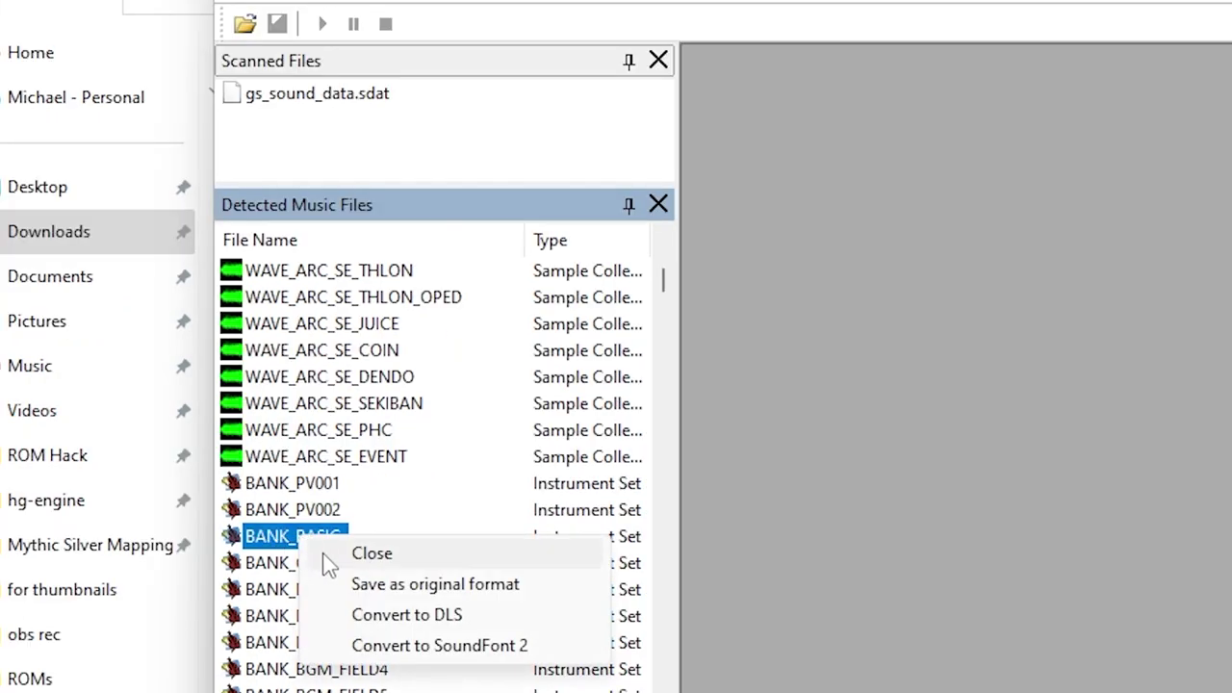
pyautogui.click(442, 651)
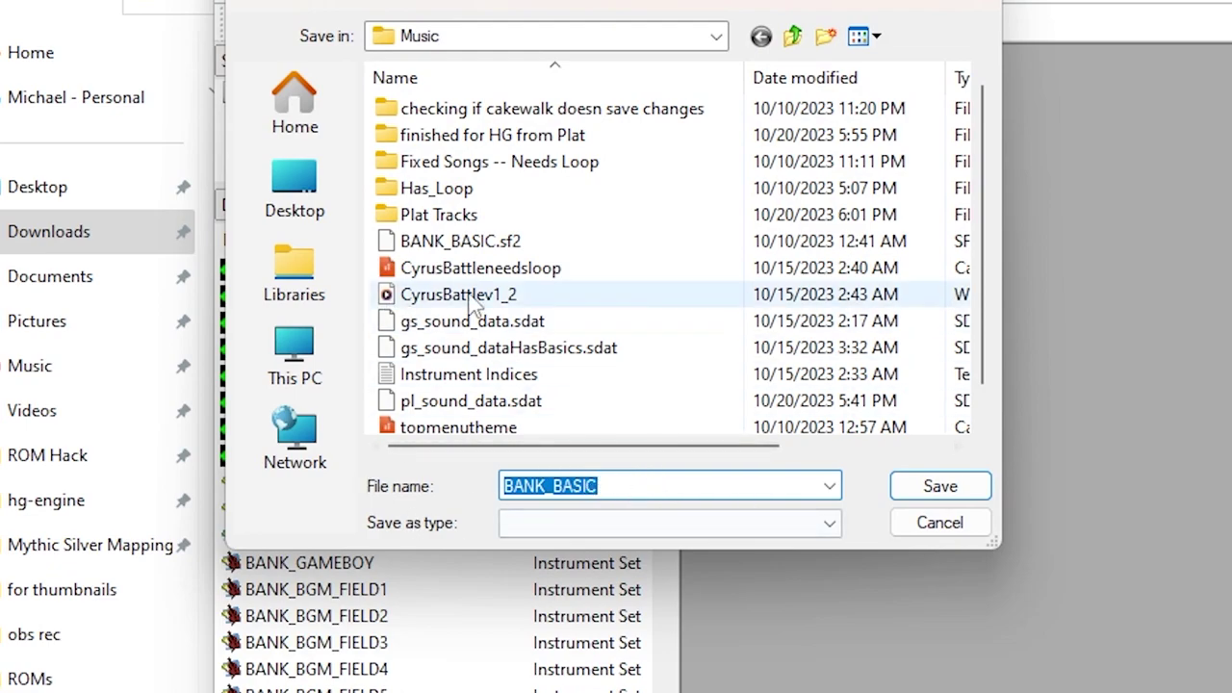
pyautogui.scroll(-1, 597, 430)
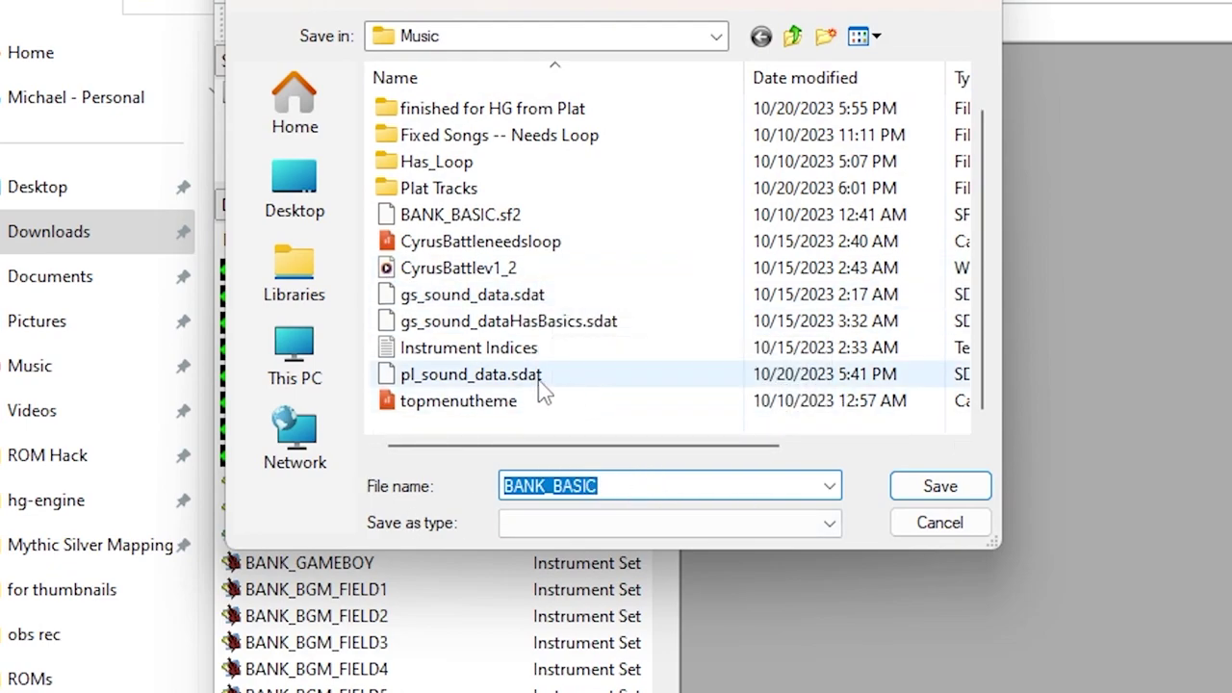
pyautogui.click(519, 220)
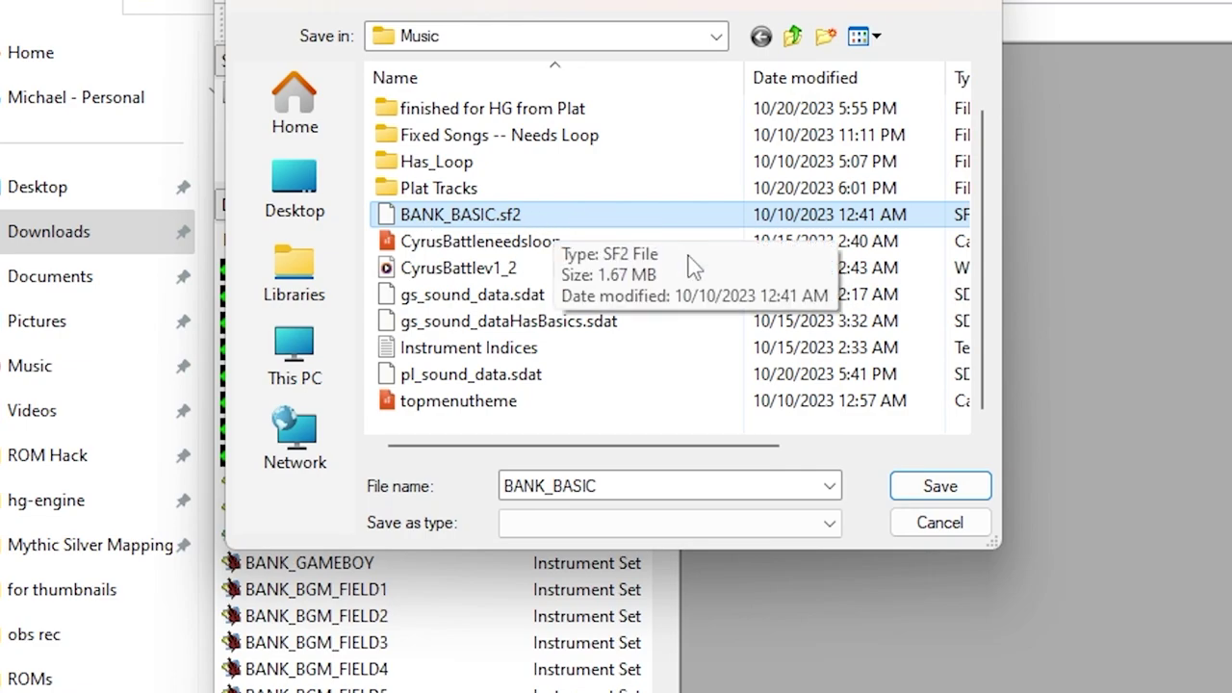